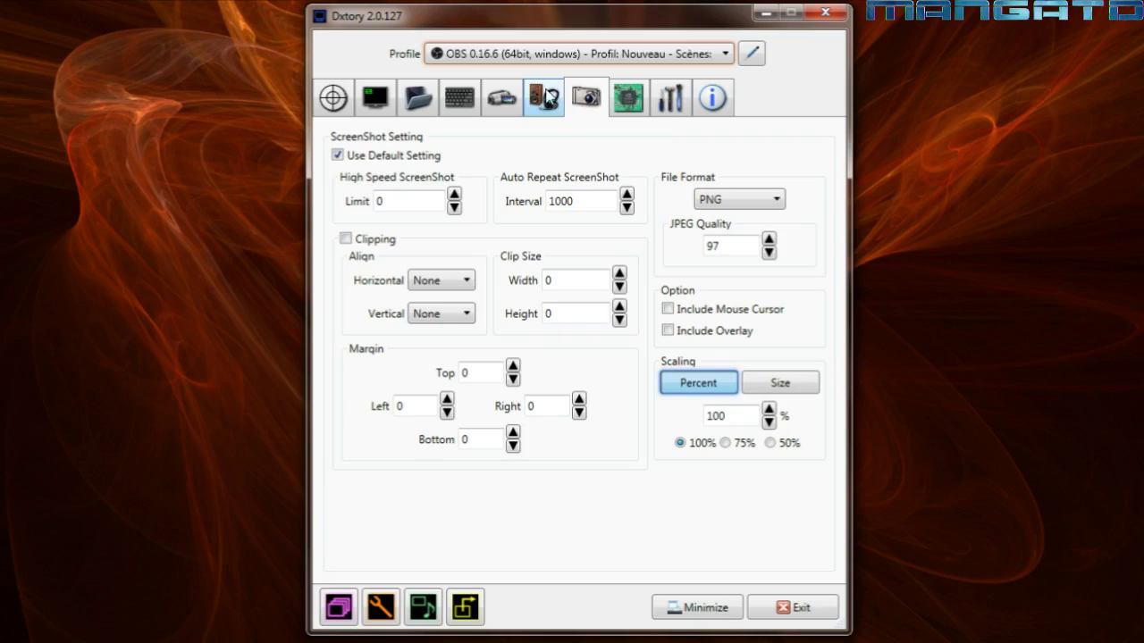
Open the movie settings and choose x264vfw - H.264/MPEG-4 AVC codec as the video codec
{"action": "left_click", "coordinate": [542, 96]}
{"action": "left_click", "coordinate": [501, 99]}
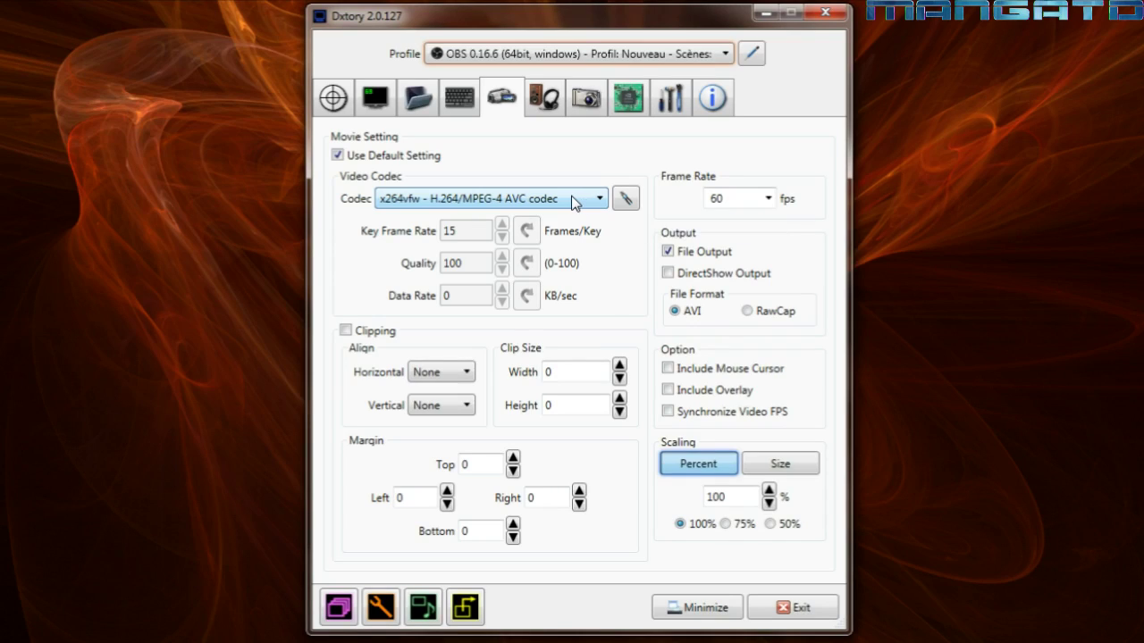
{"action": "left_click", "coordinate": [571, 199]}
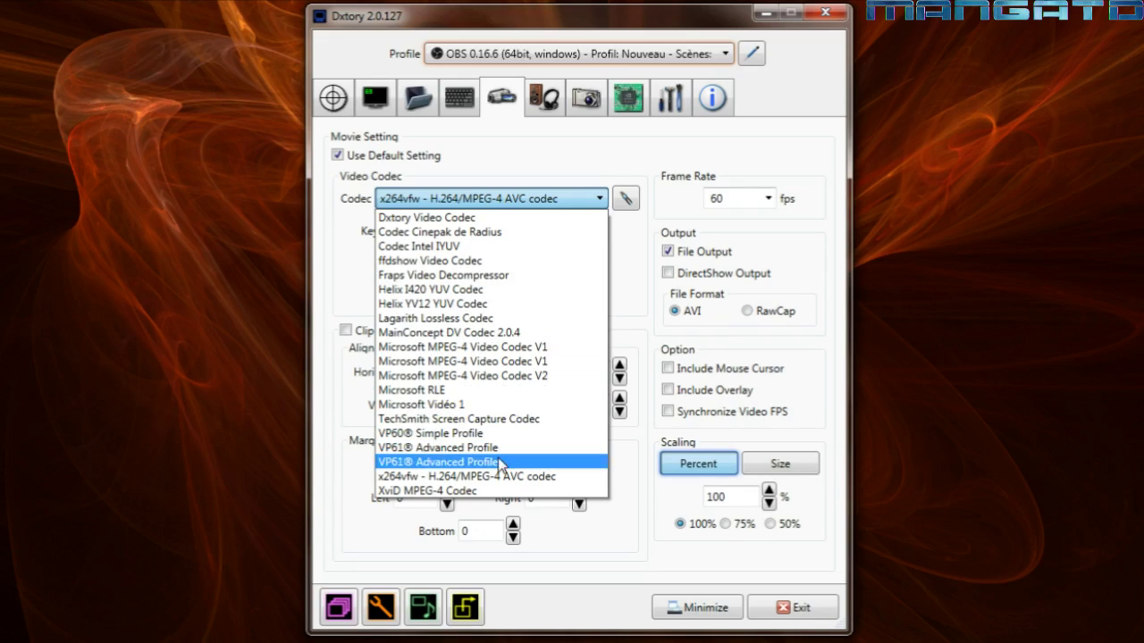
{"action": "left_click", "coordinate": [574, 475]}
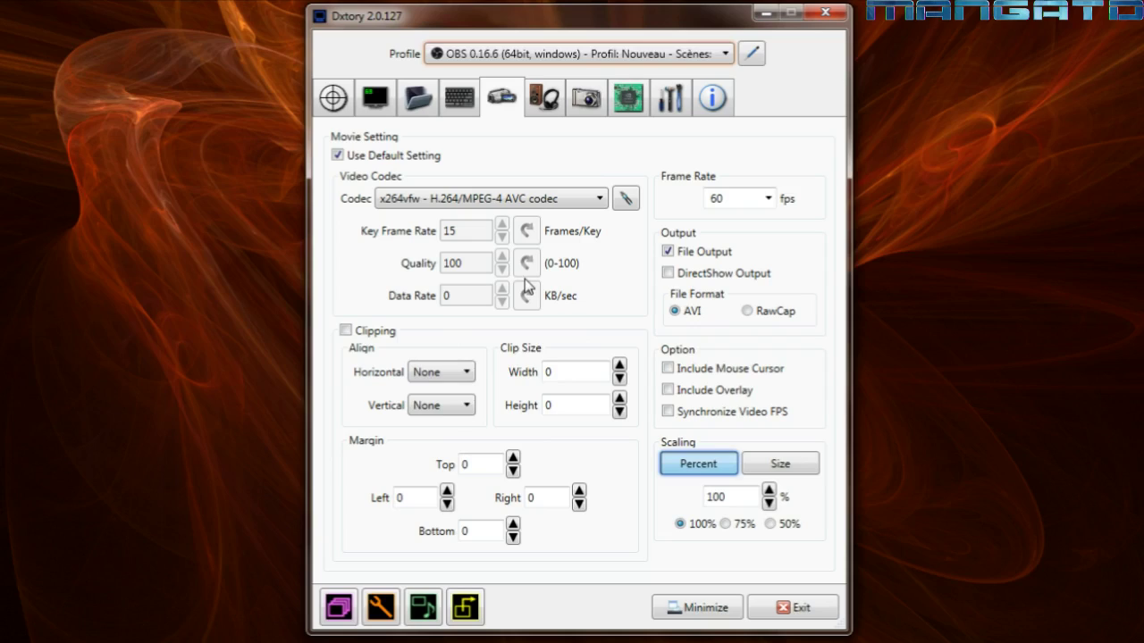
Set the movie recording frame rate to 60 fps
{"action": "double_click", "coordinate": [740, 198]}
{"action": "type", "text": "90"}
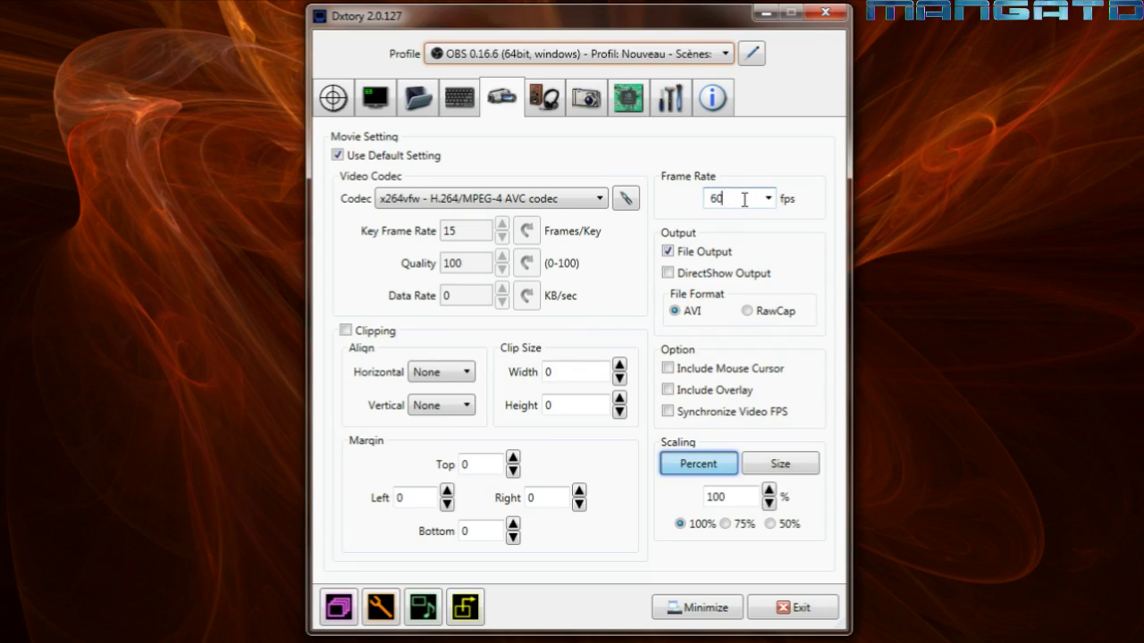
{"action": "key", "text": "BackSpace"}
{"action": "key", "text": "BackSpace"}
{"action": "type", "text": "60"}
{"action": "double_click", "coordinate": [714, 198]}
Open the configuration of the x264vfw codec and set its preset to Ultrafast
{"action": "left_click", "coordinate": [626, 199]}
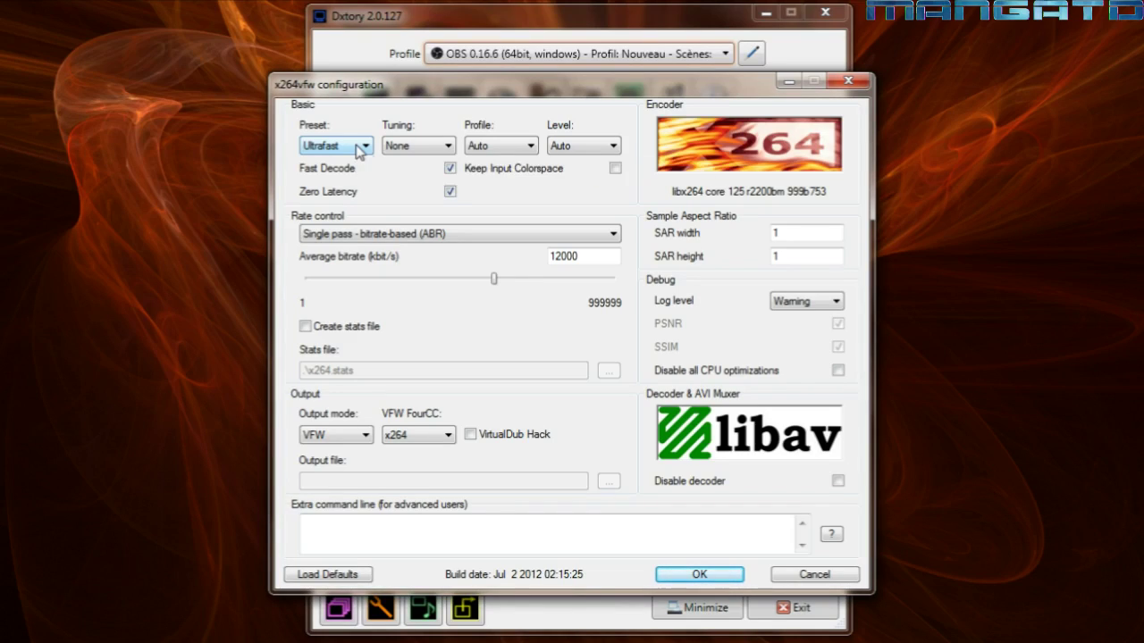
{"action": "left_click", "coordinate": [358, 148]}
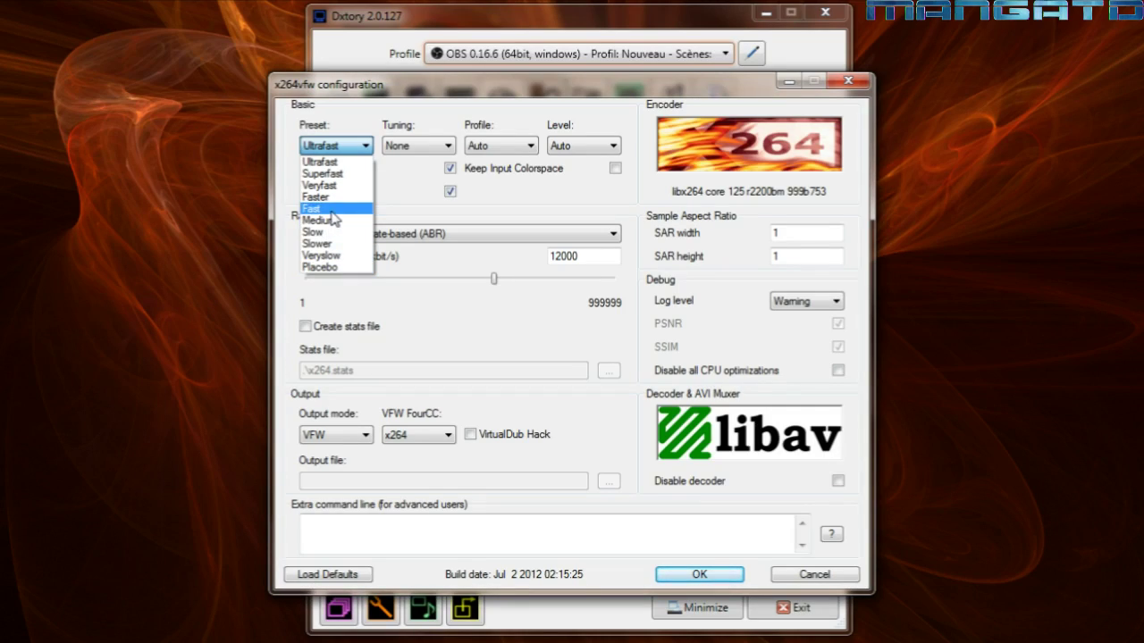
{"action": "left_click", "coordinate": [336, 145]}
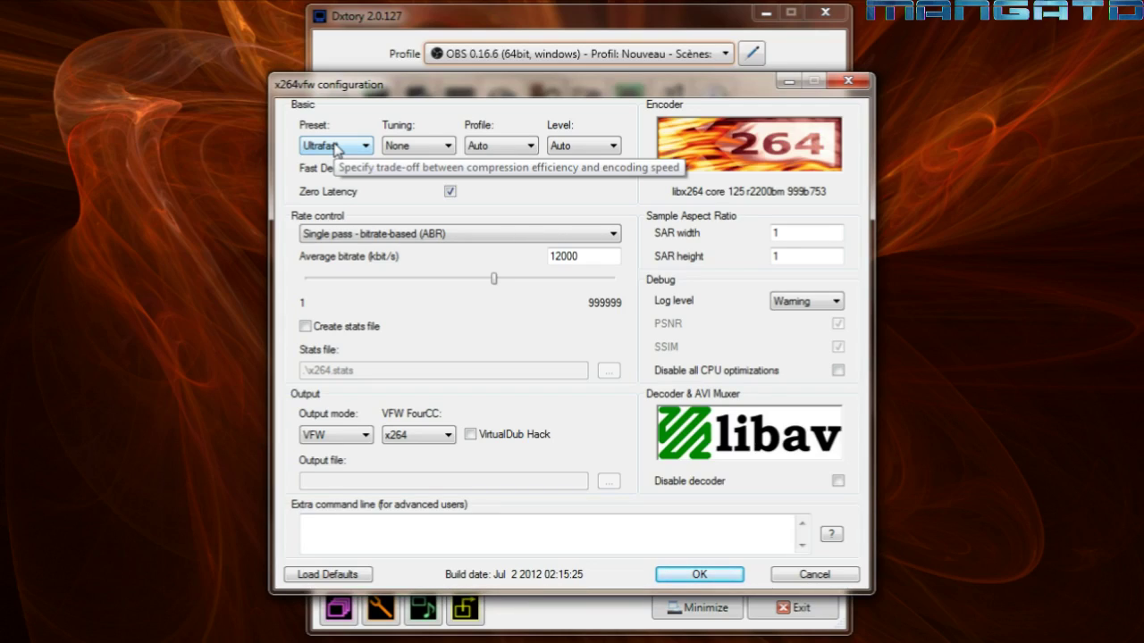
{"action": "left_click", "coordinate": [340, 149]}
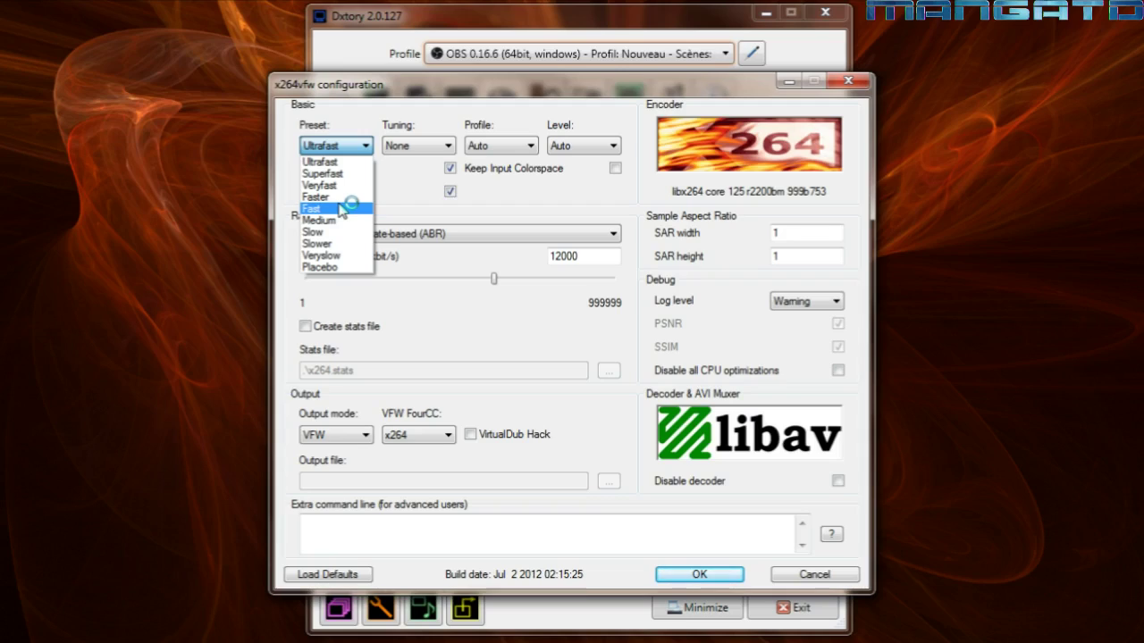
{"action": "left_click", "coordinate": [364, 163]}
{"action": "left_click", "coordinate": [349, 150]}
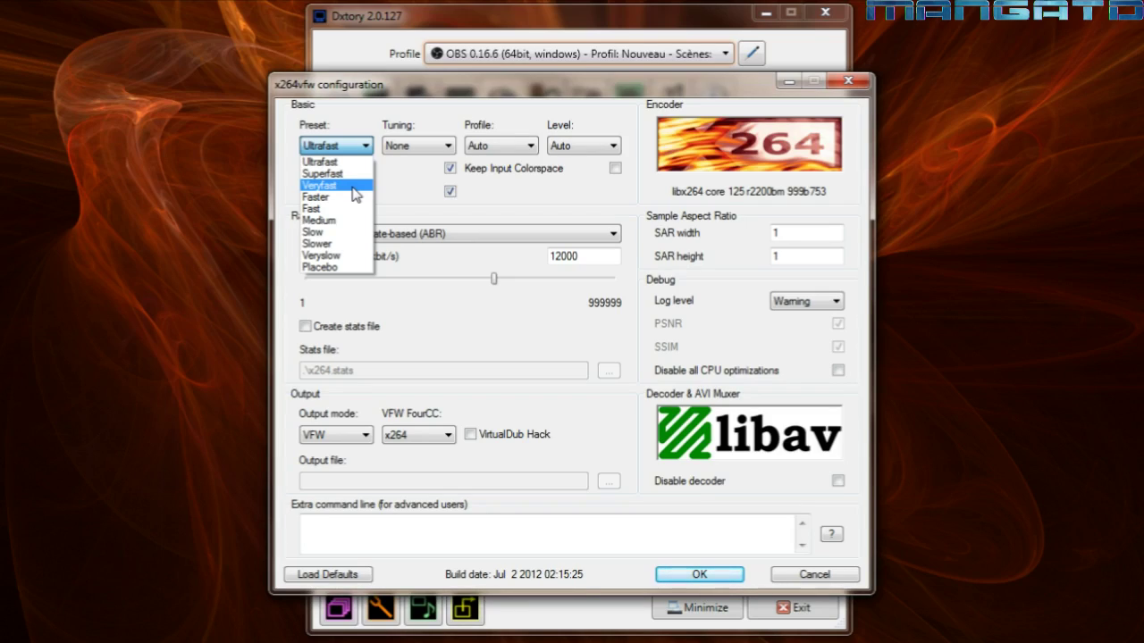
{"action": "left_click", "coordinate": [351, 161]}
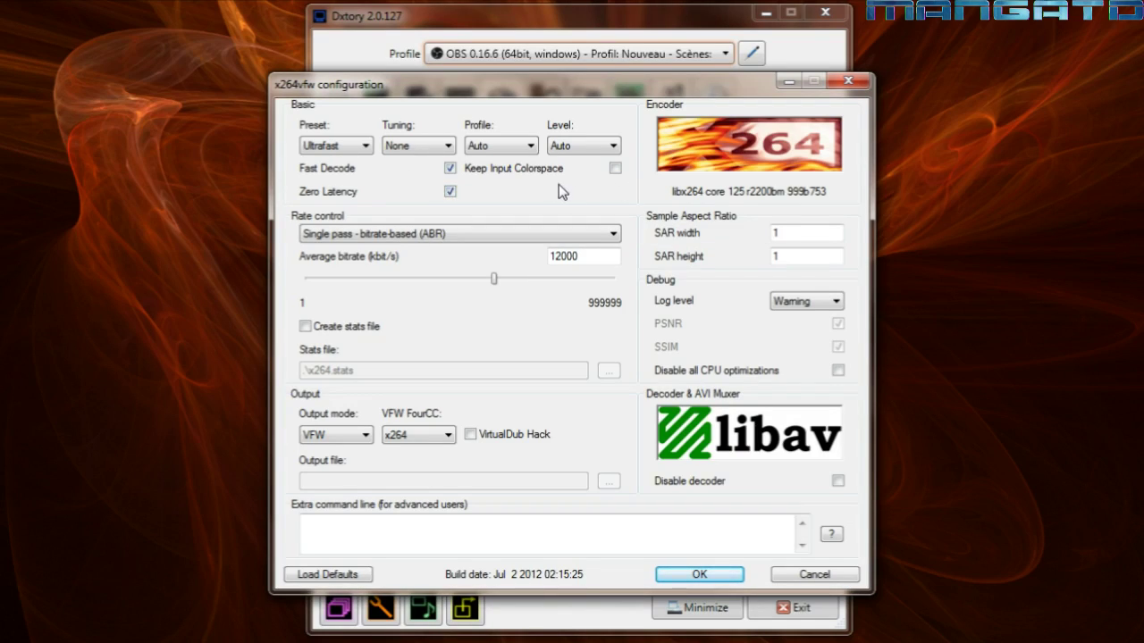
Examine the tuning, profile and level choices offered in the codec's basic settings
{"action": "left_click_drag", "start_coordinate": [561, 86], "coordinate": [564, 85]}
{"action": "left_click", "coordinate": [428, 148]}
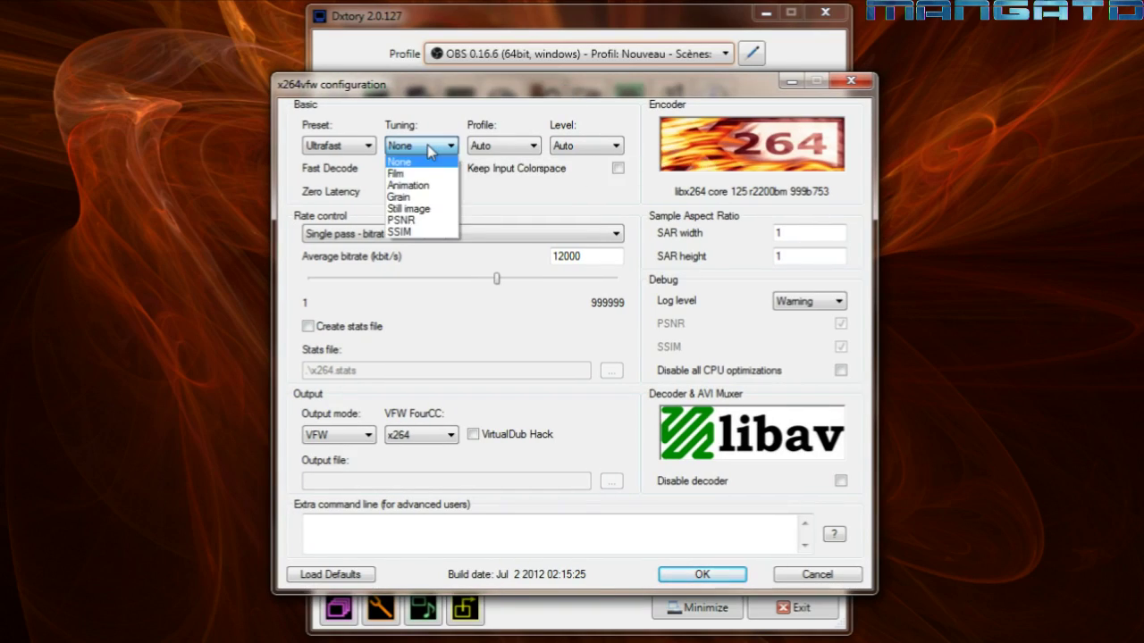
{"action": "left_click", "coordinate": [428, 148]}
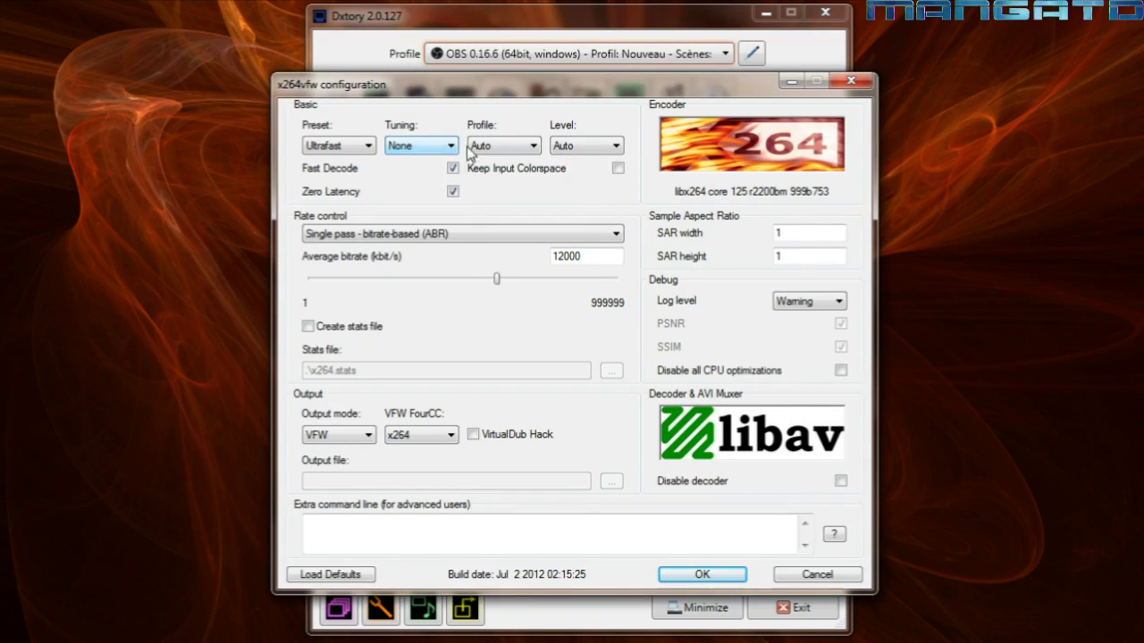
{"action": "left_click", "coordinate": [509, 147]}
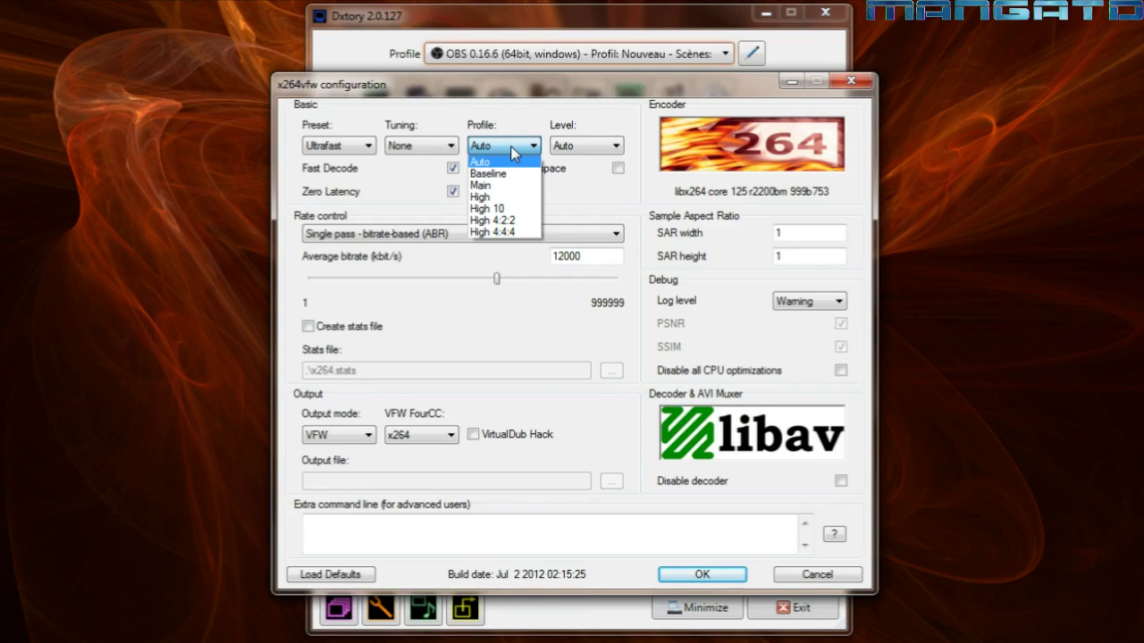
{"action": "left_click", "coordinate": [510, 146]}
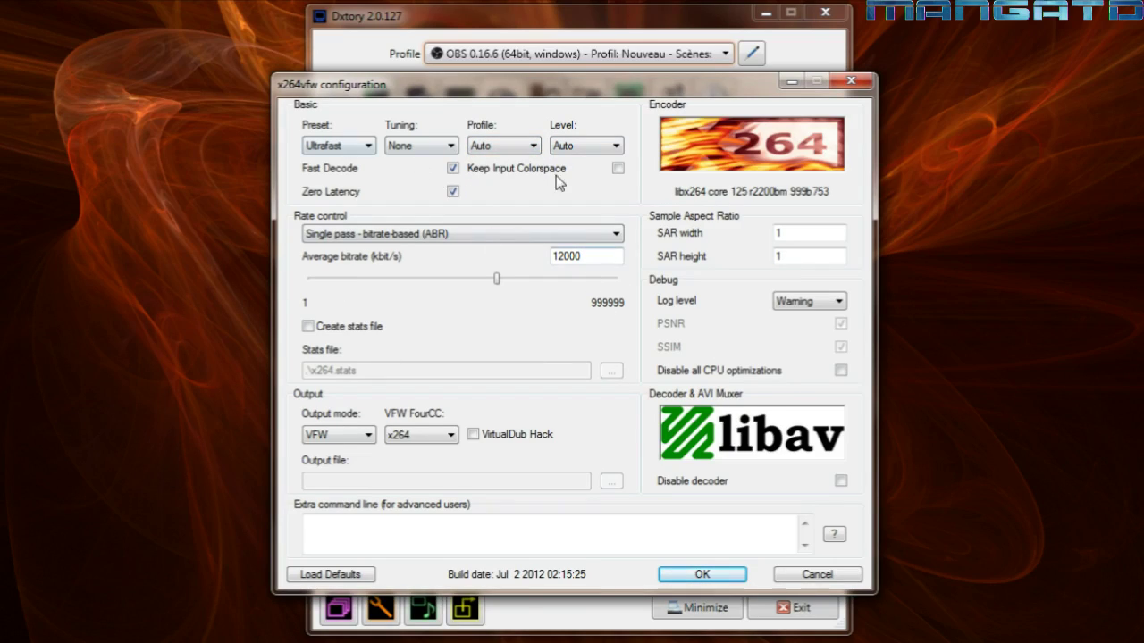
{"action": "left_click", "coordinate": [578, 143]}
{"action": "left_click", "coordinate": [578, 143]}
Set the codec's rate control to Single pass - bitrate-based (ABR)
{"action": "left_click", "coordinate": [516, 234]}
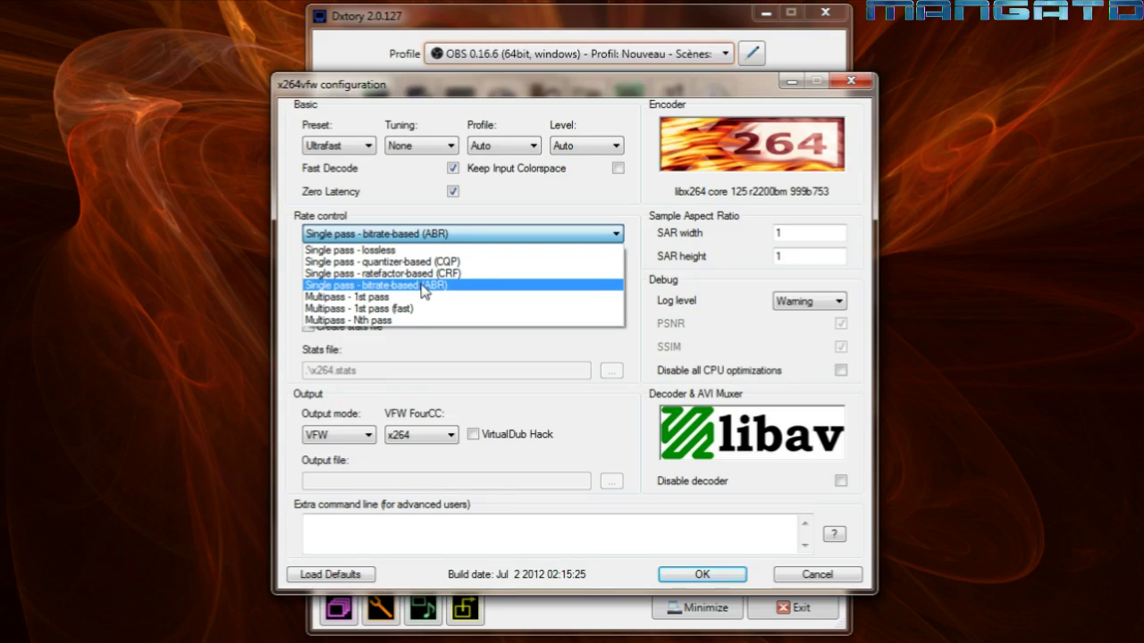
{"action": "left_click", "coordinate": [475, 287]}
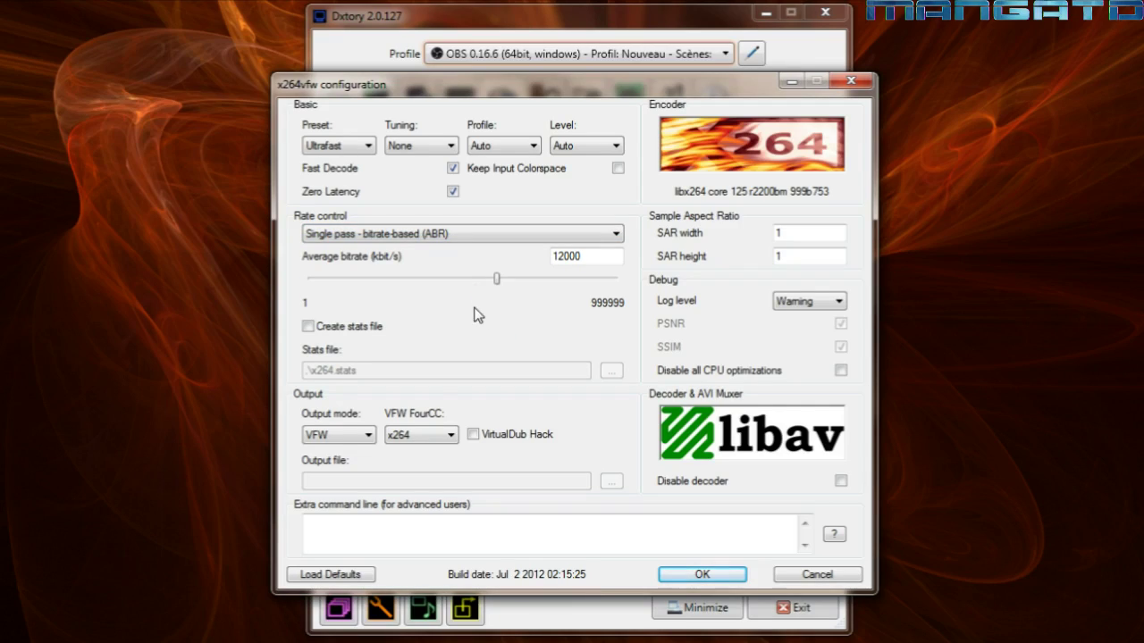
{"action": "left_click", "coordinate": [476, 236]}
{"action": "left_click", "coordinate": [478, 240]}
{"action": "left_click", "coordinate": [478, 240]}
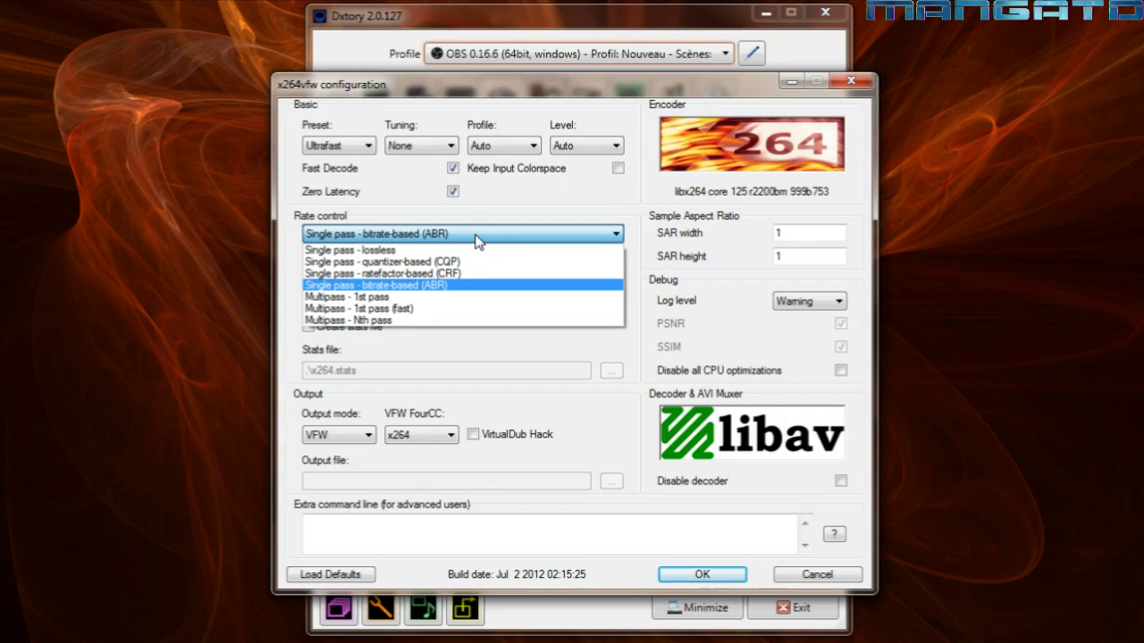
{"action": "left_click", "coordinate": [478, 240]}
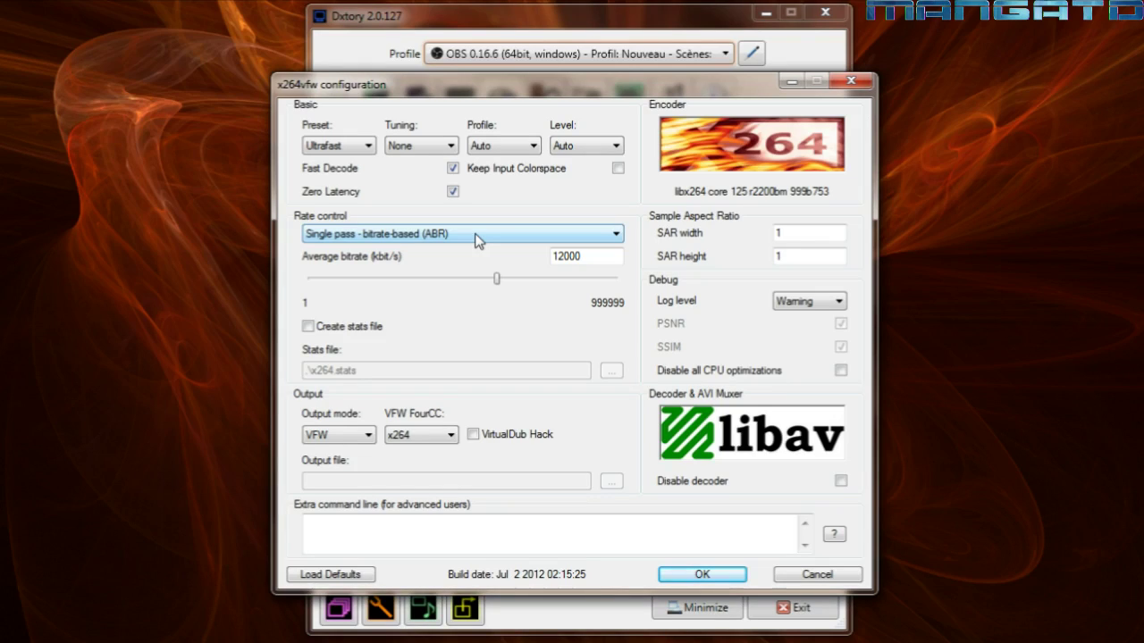
{"action": "left_click", "coordinate": [479, 236]}
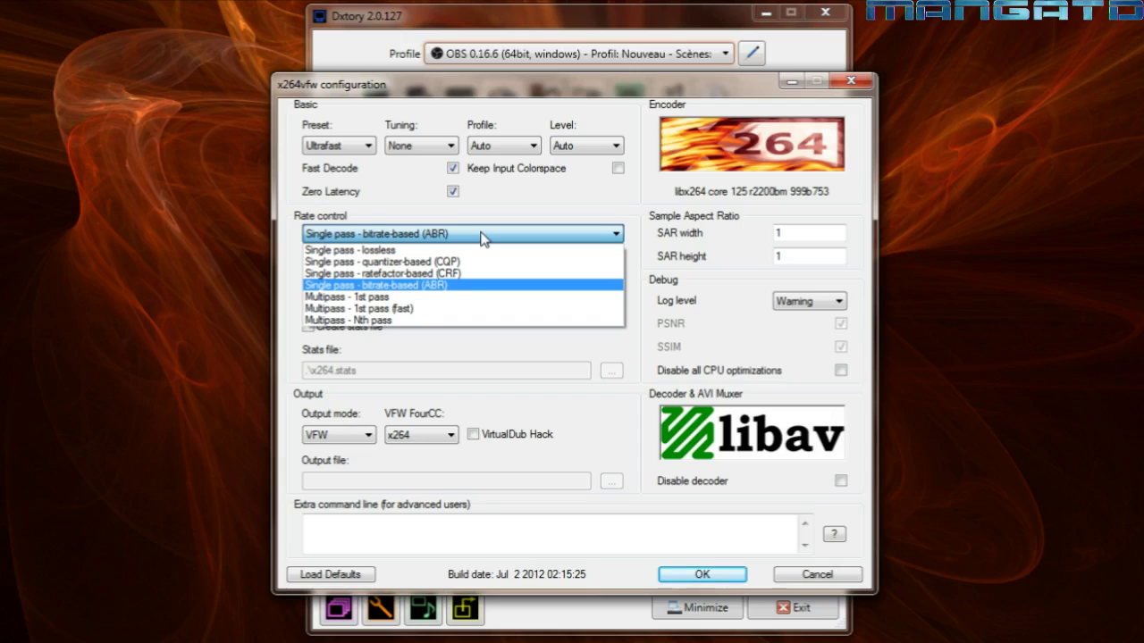
{"action": "left_click", "coordinate": [482, 235]}
{"action": "left_click", "coordinate": [481, 236]}
{"action": "left_click", "coordinate": [485, 245]}
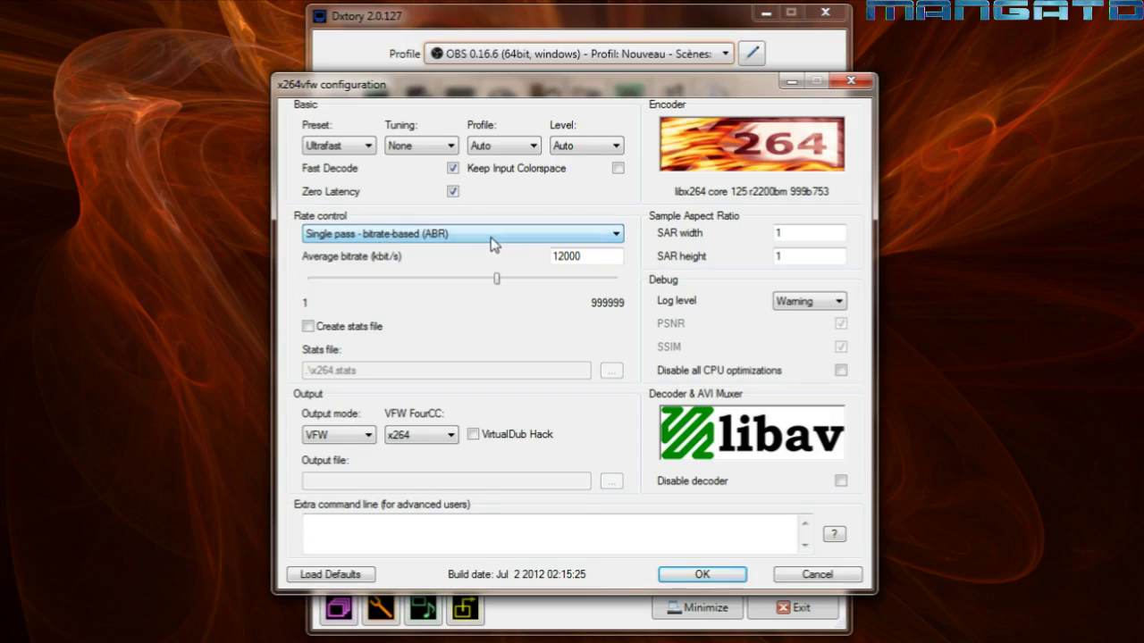
{"action": "left_click", "coordinate": [440, 236]}
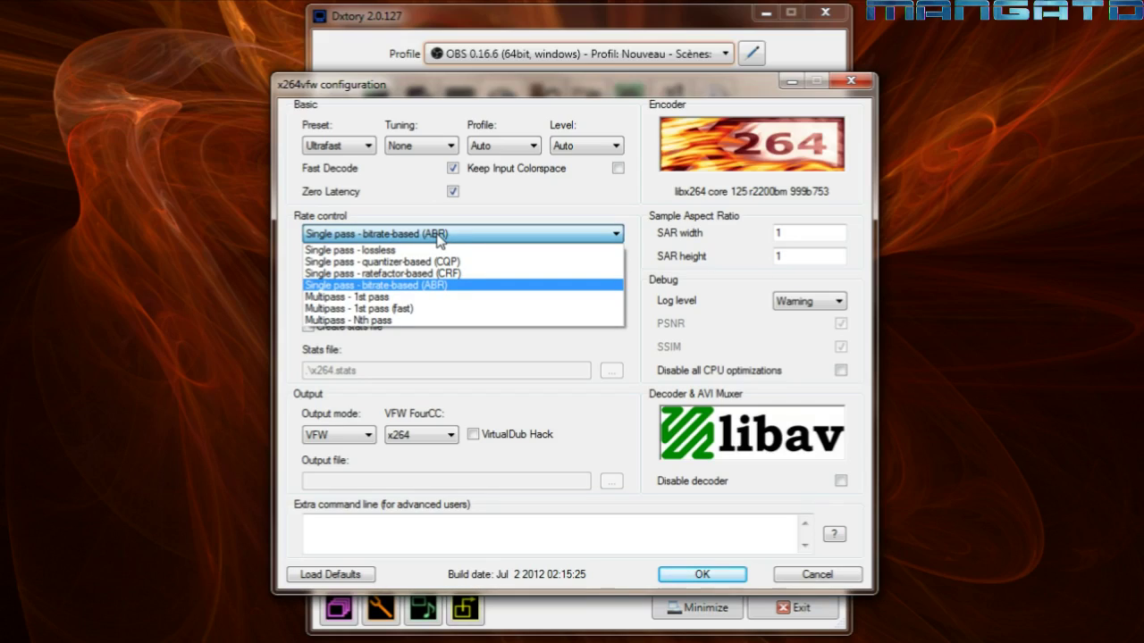
{"action": "left_click", "coordinate": [492, 238]}
{"action": "left_click", "coordinate": [492, 239]}
{"action": "left_click", "coordinate": [492, 239]}
{"action": "left_click", "coordinate": [492, 240]}
{"action": "left_click", "coordinate": [492, 239]}
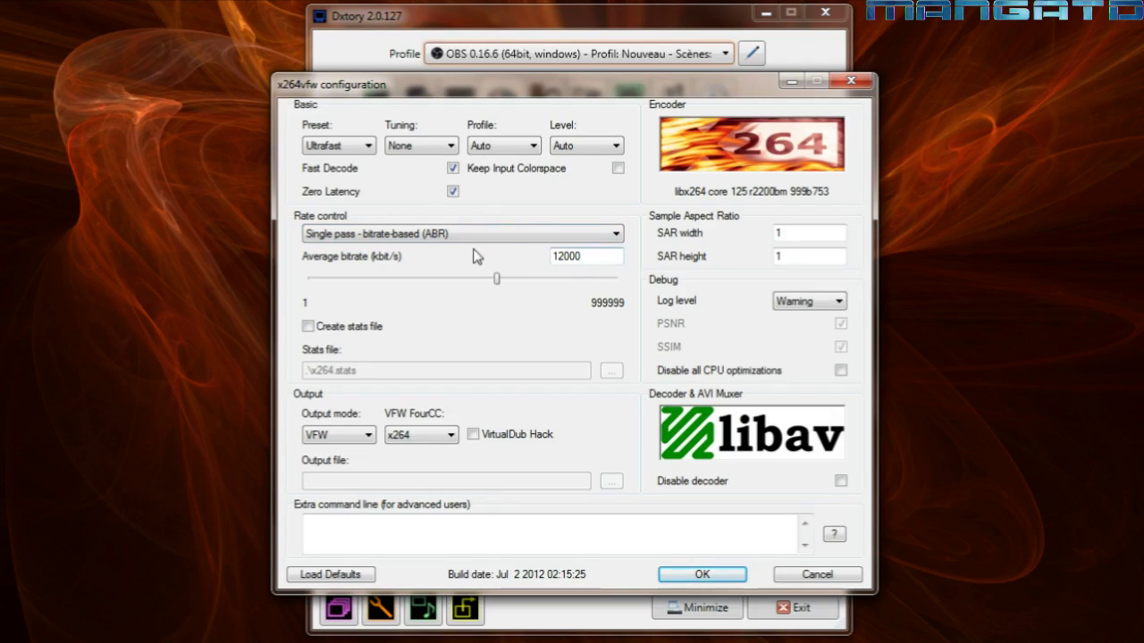
{"action": "double_click", "coordinate": [609, 254]}
{"action": "left_click", "coordinate": [590, 258]}
{"action": "double_click", "coordinate": [591, 256]}
{"action": "left_click", "coordinate": [588, 256]}
{"action": "double_click", "coordinate": [584, 256]}
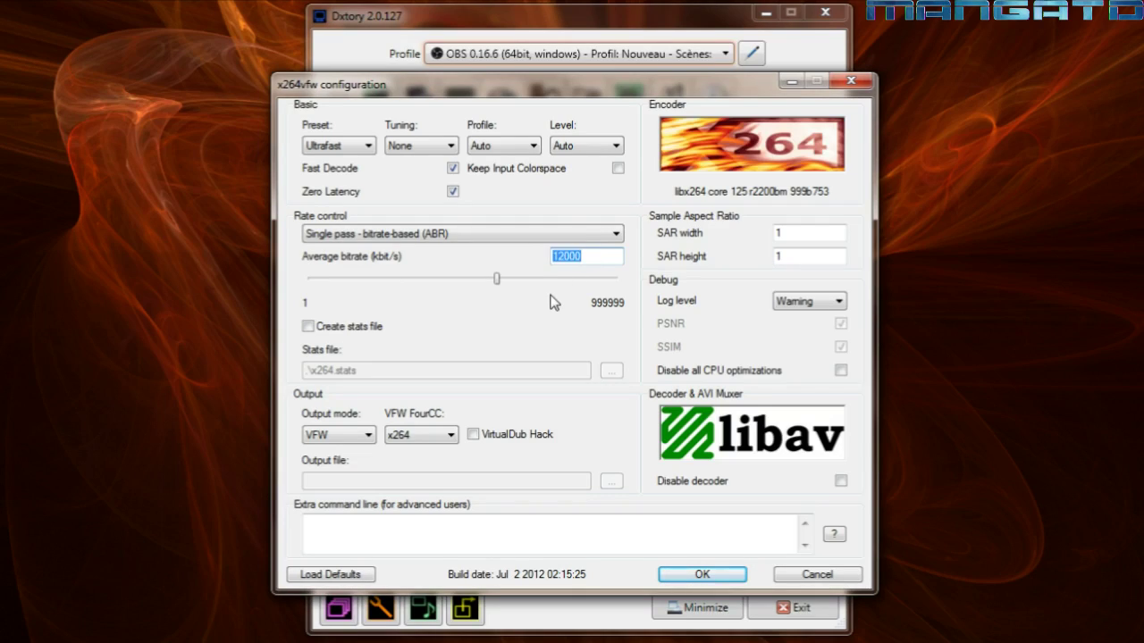
{"action": "left_click", "coordinate": [602, 257]}
{"action": "double_click", "coordinate": [597, 258]}
{"action": "left_click", "coordinate": [596, 258]}
{"action": "double_click", "coordinate": [596, 257]}
{"action": "left_click", "coordinate": [593, 257]}
{"action": "double_click", "coordinate": [592, 256]}
{"action": "left_click", "coordinate": [591, 257]}
{"action": "left_click_drag", "start_coordinate": [592, 256], "coordinate": [542, 256]}
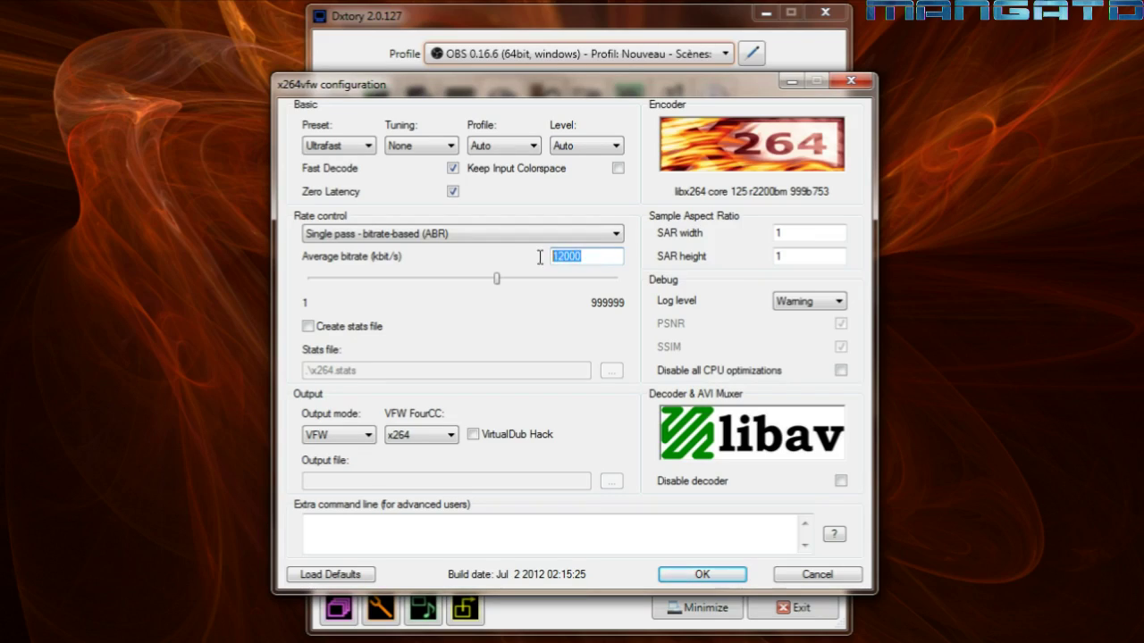
{"action": "left_click", "coordinate": [594, 257]}
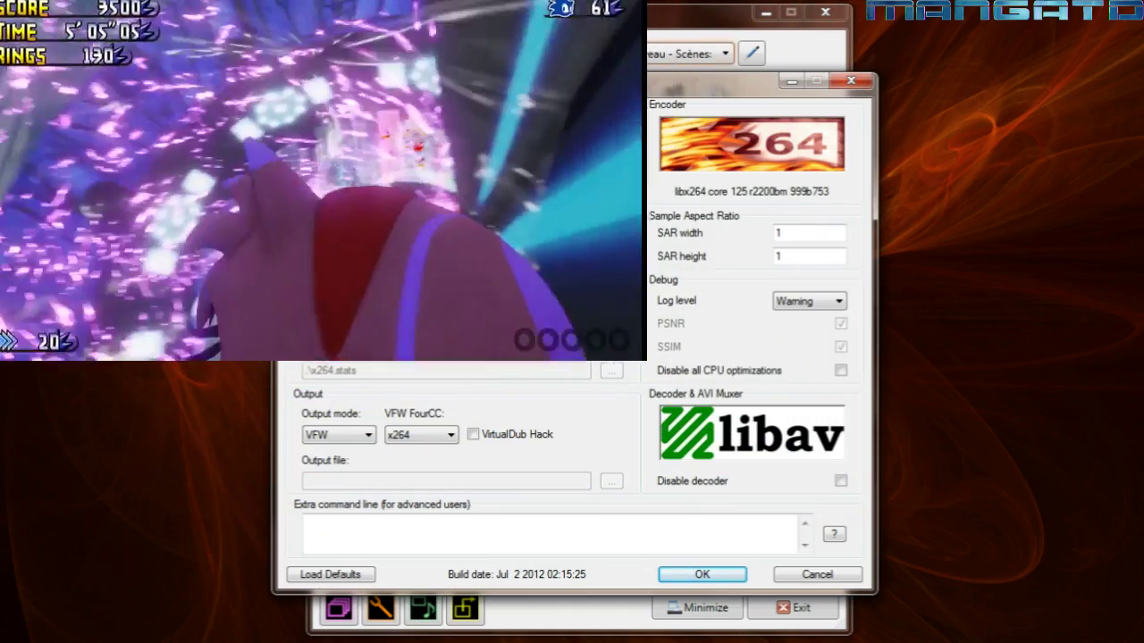
{"action": "left_click", "coordinate": [498, 280]}
{"action": "mouse_move", "coordinate": [497, 281]}
{"action": "left_mouse_down"}
{"action": "mouse_move", "coordinate": [592, 284]}
{"action": "mouse_move", "coordinate": [482, 288]}
{"action": "mouse_move", "coordinate": [565, 291]}
{"action": "mouse_move", "coordinate": [497, 292]}
{"action": "left_mouse_up"}
{"action": "double_click", "coordinate": [595, 257]}
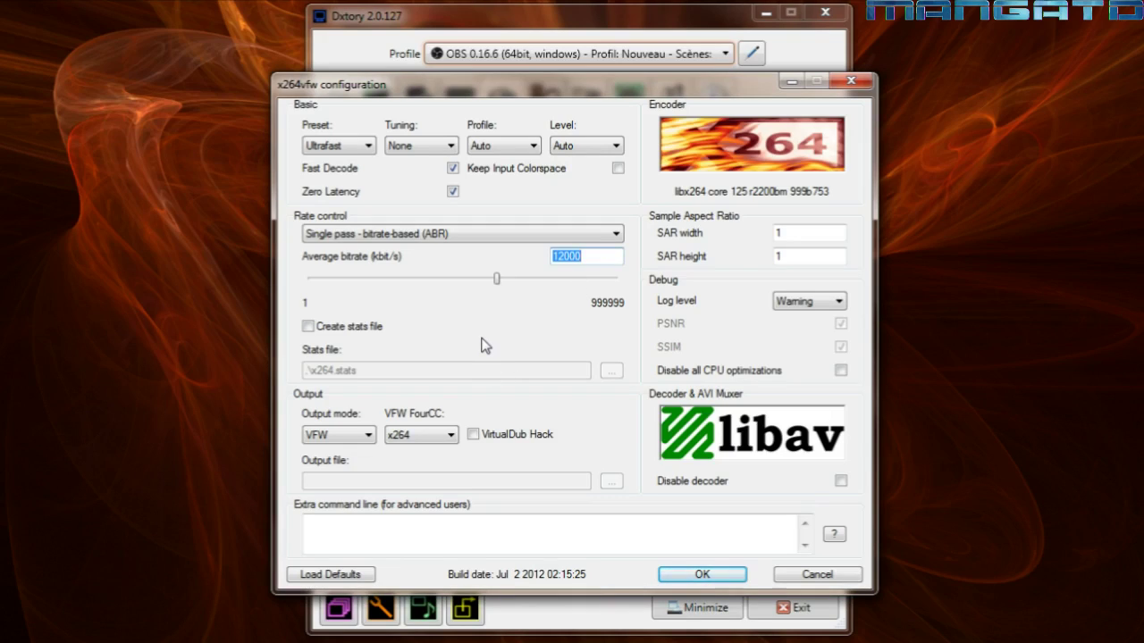
{"action": "left_click", "coordinate": [336, 330]}
{"action": "left_click", "coordinate": [356, 333]}
Set the codec's VFW FourCC to x264 in the output settings
{"action": "left_click", "coordinate": [357, 435]}
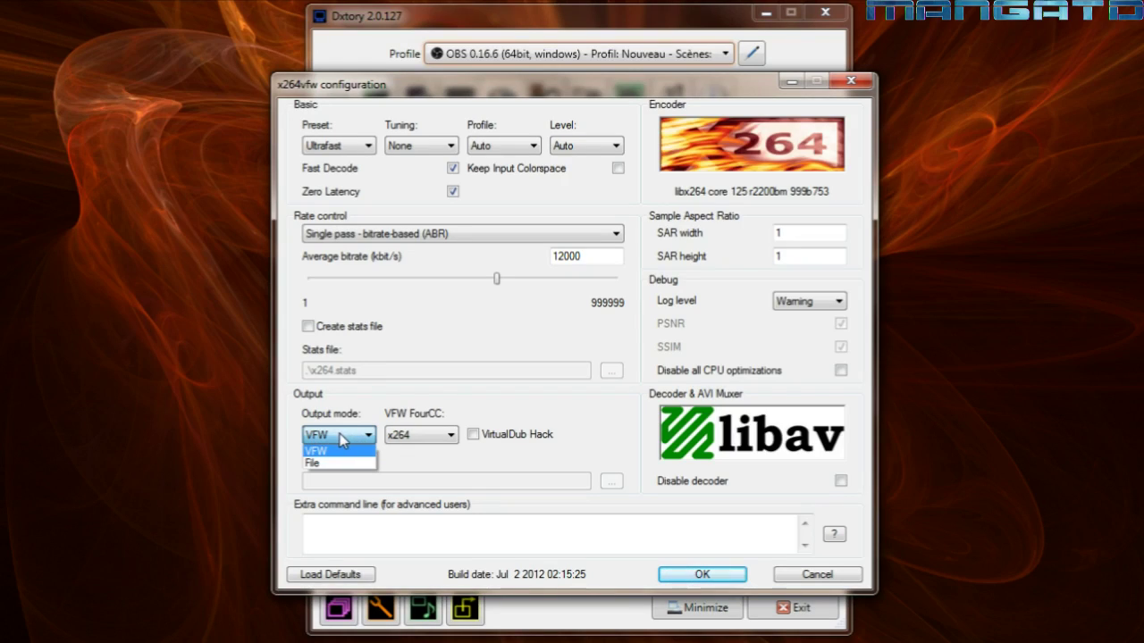
{"action": "left_click", "coordinate": [343, 436]}
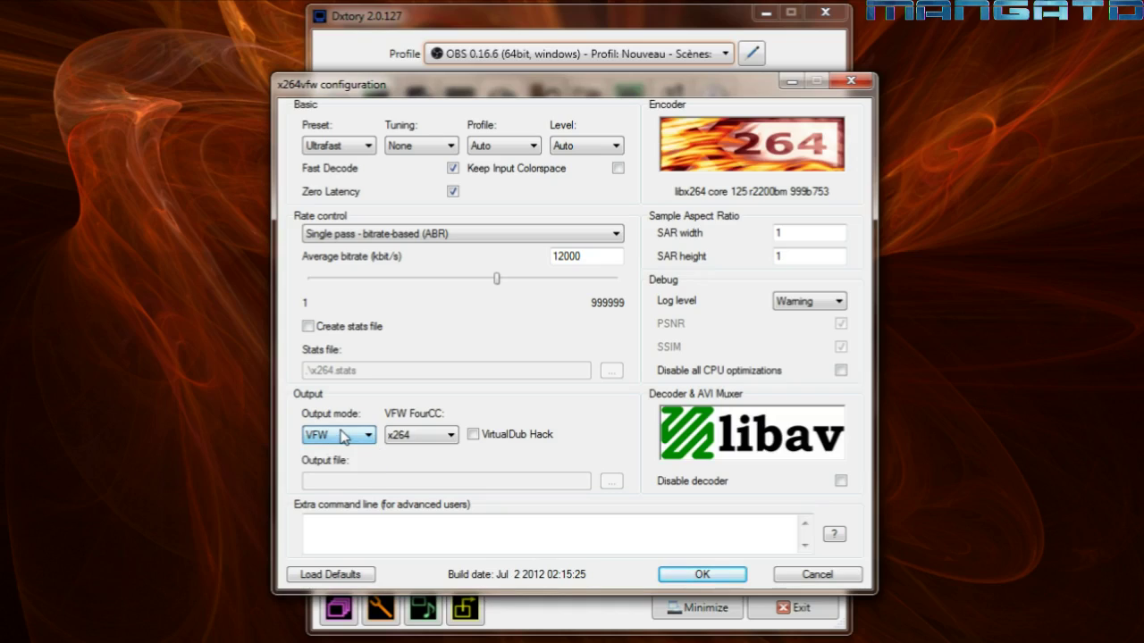
{"action": "left_click", "coordinate": [424, 436]}
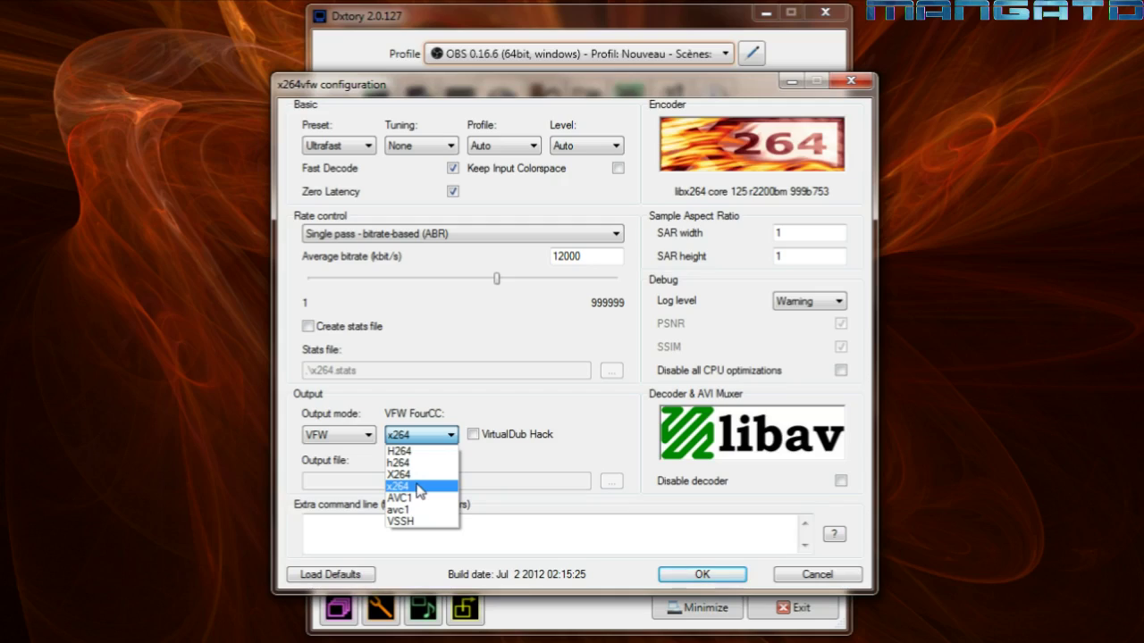
{"action": "left_click", "coordinate": [418, 487]}
{"action": "left_click", "coordinate": [420, 435]}
{"action": "left_click", "coordinate": [422, 475]}
{"action": "left_click", "coordinate": [448, 435]}
{"action": "left_click", "coordinate": [414, 487]}
{"action": "left_click", "coordinate": [414, 438]}
{"action": "left_click", "coordinate": [411, 439]}
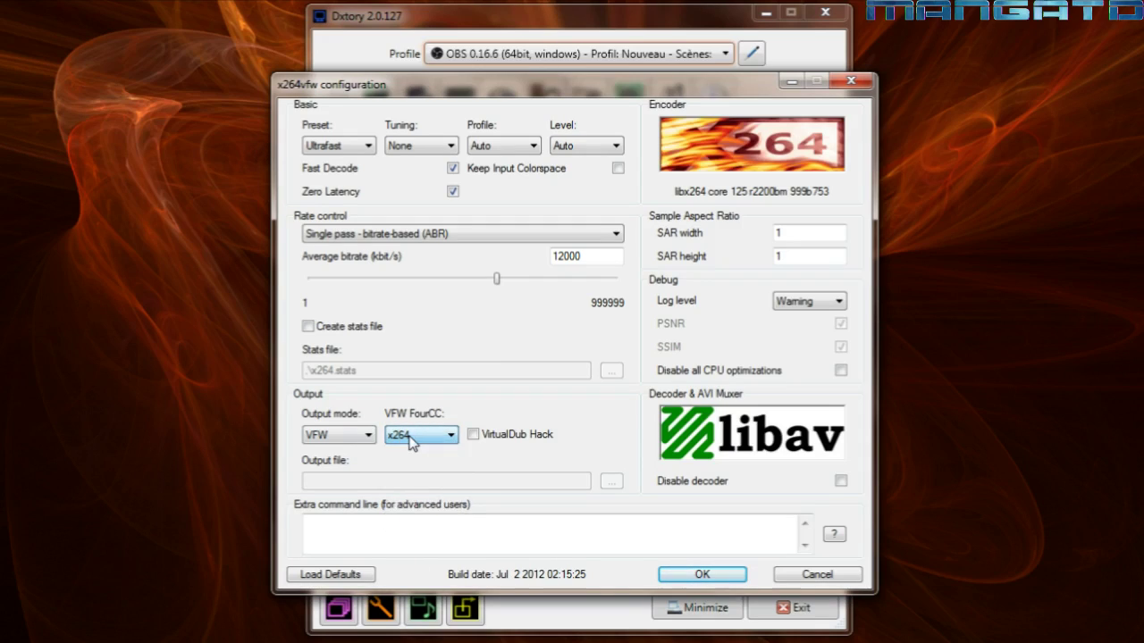
{"action": "left_click", "coordinate": [412, 441]}
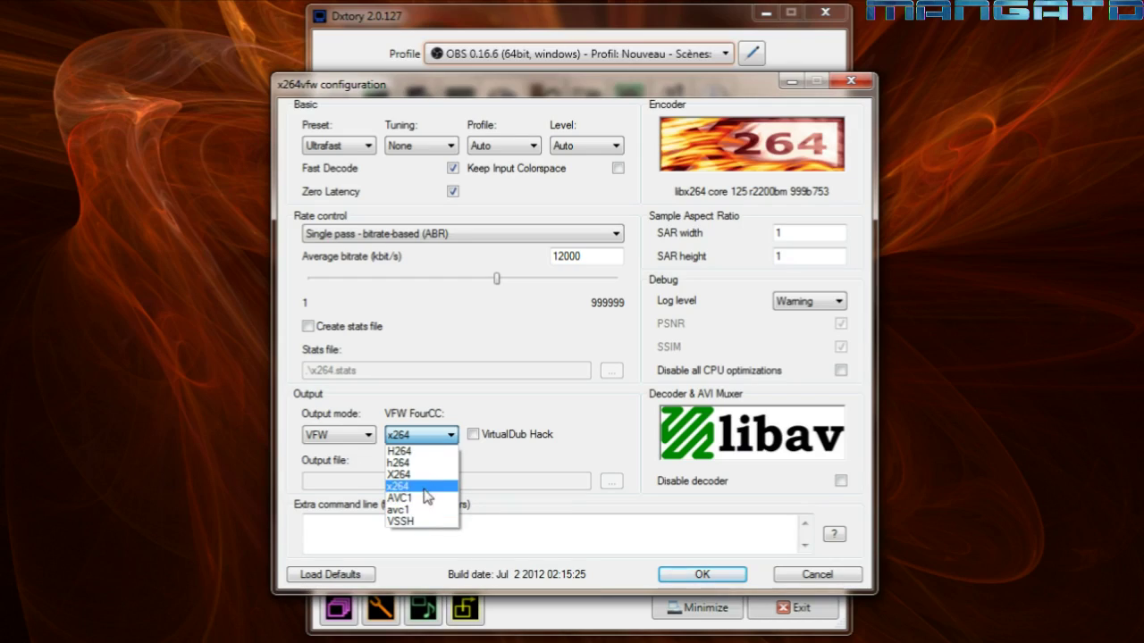
{"action": "left_click", "coordinate": [414, 488]}
{"action": "left_click", "coordinate": [418, 436]}
{"action": "left_click", "coordinate": [422, 440]}
{"action": "left_click", "coordinate": [422, 443]}
{"action": "left_click", "coordinate": [427, 442]}
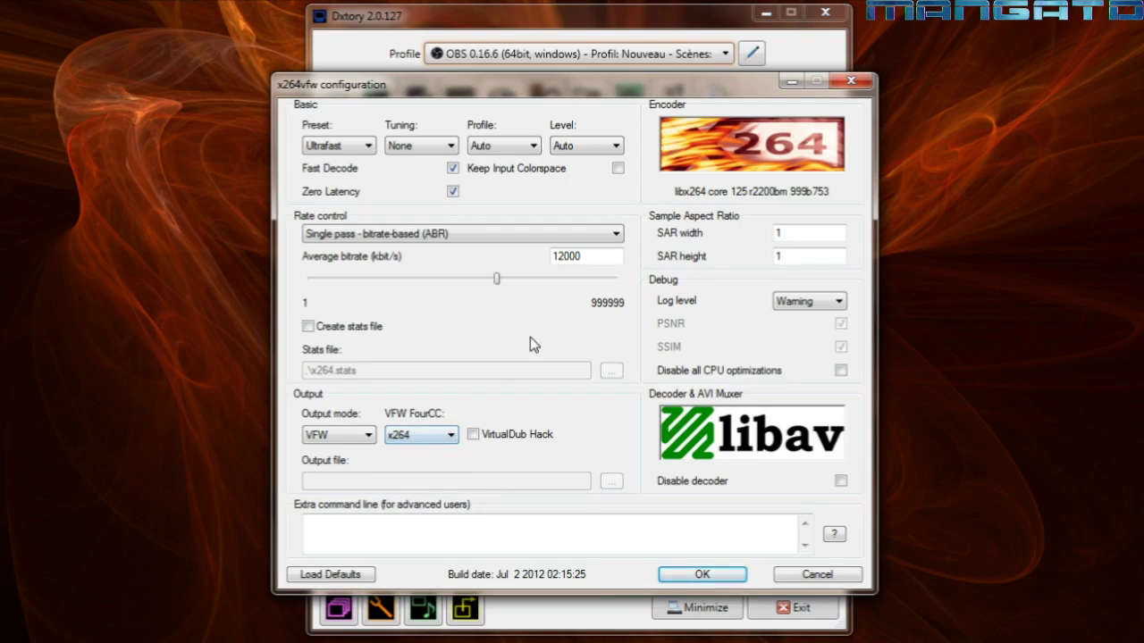
{"action": "left_click", "coordinate": [426, 434]}
{"action": "left_click", "coordinate": [426, 433]}
{"action": "left_click", "coordinate": [427, 438]}
{"action": "left_click", "coordinate": [418, 442]}
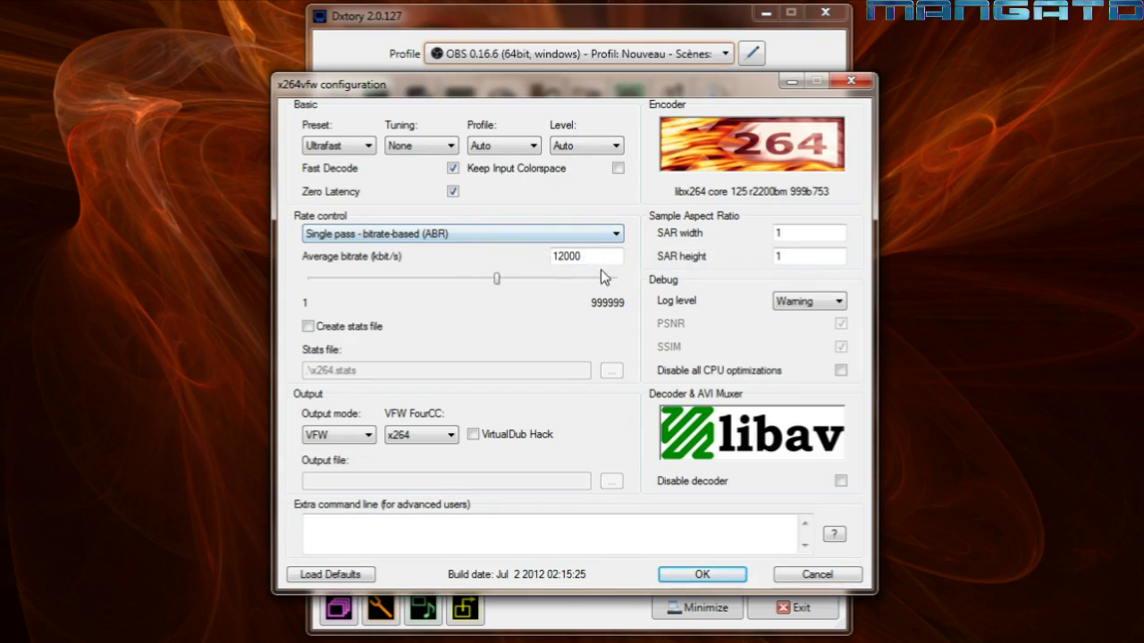
Accept the x264vfw codec configuration and return to the frame rate value in the movie settings
{"action": "left_click", "coordinate": [677, 576]}
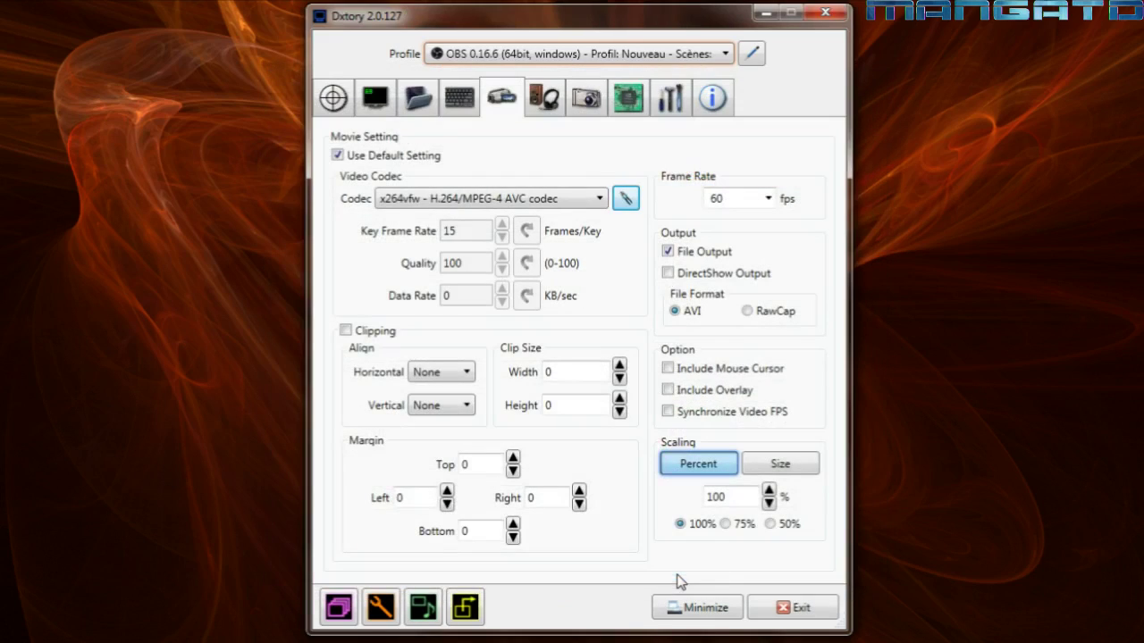
{"action": "left_click", "coordinate": [738, 198]}
{"action": "left_click", "coordinate": [734, 198]}
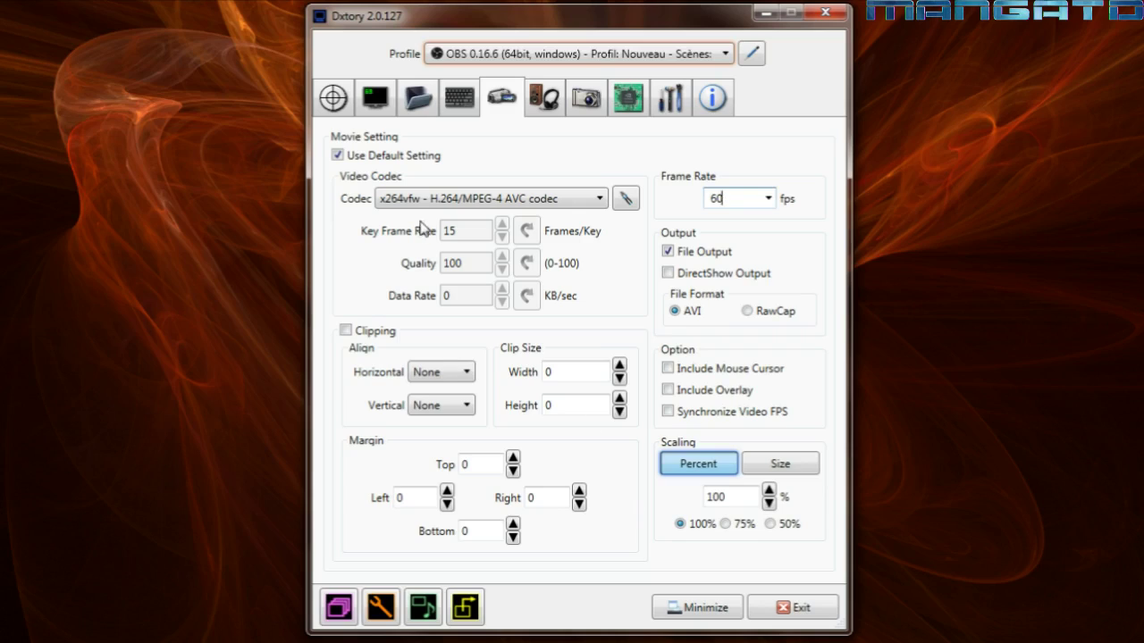
Review the overlay status options, the movie save folder and the hotkey assignments
{"action": "left_click", "coordinate": [343, 100]}
{"action": "left_click", "coordinate": [373, 98]}
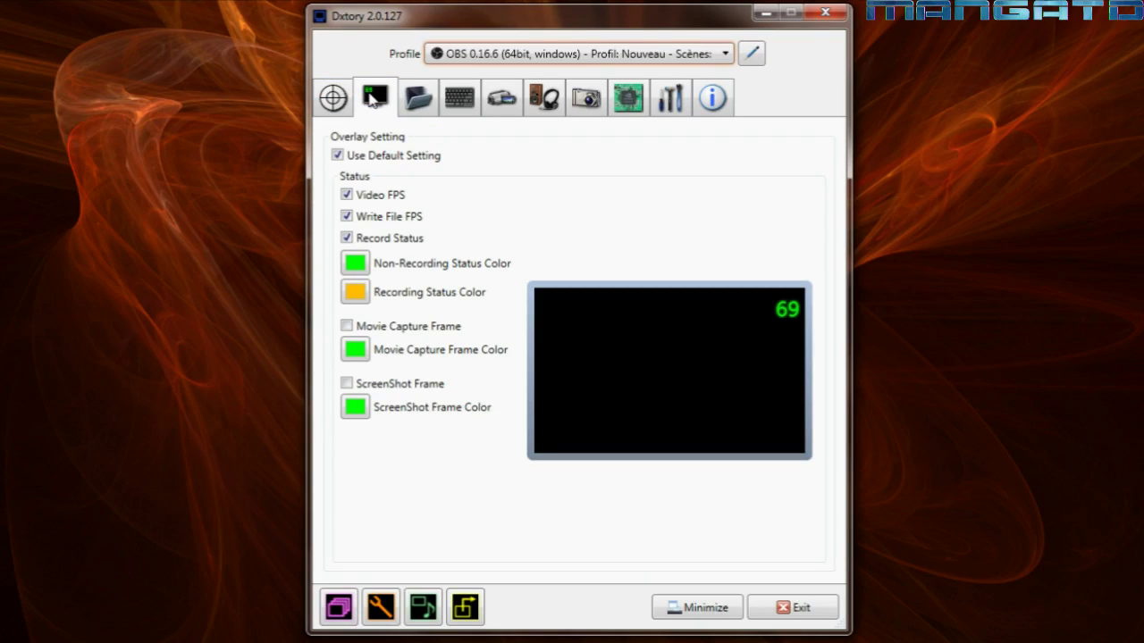
{"action": "left_click", "coordinate": [416, 100]}
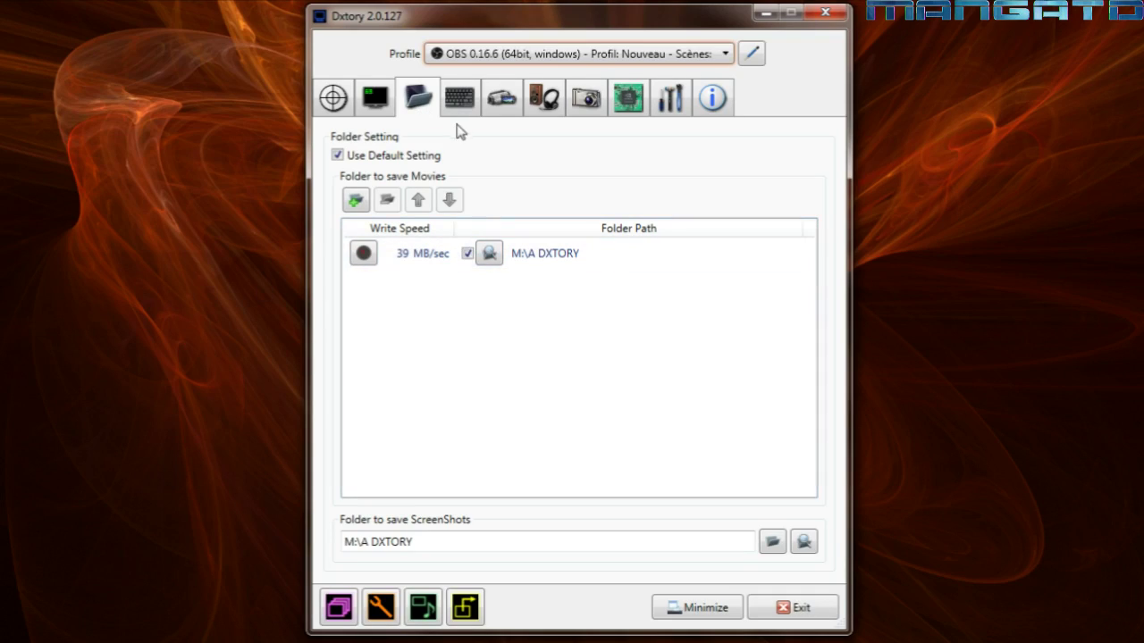
{"action": "left_click", "coordinate": [459, 106]}
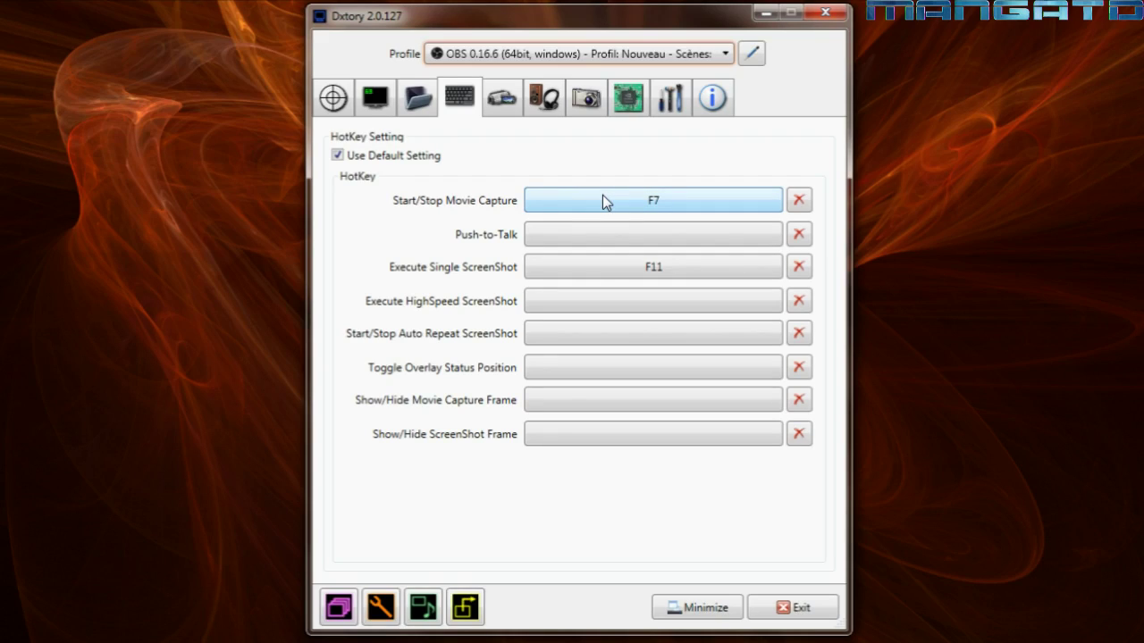
Examine the recording device, audio codec and audio format of streams 1 and 2 in the audio settings
{"action": "left_click", "coordinate": [544, 97]}
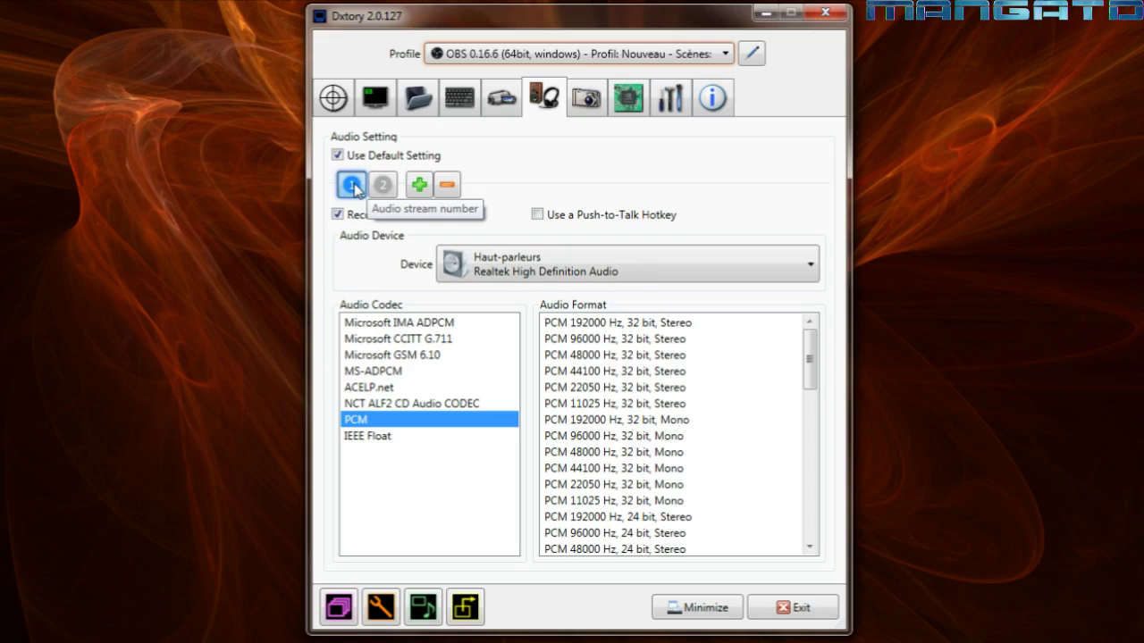
{"action": "left_click", "coordinate": [384, 186]}
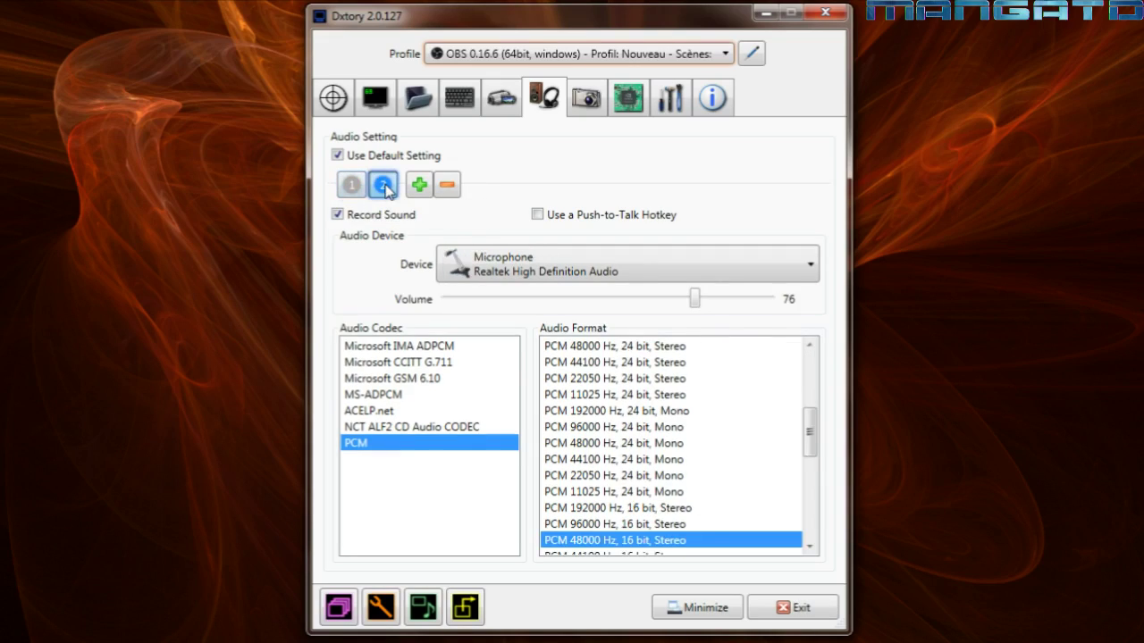
{"action": "left_click", "coordinate": [351, 190]}
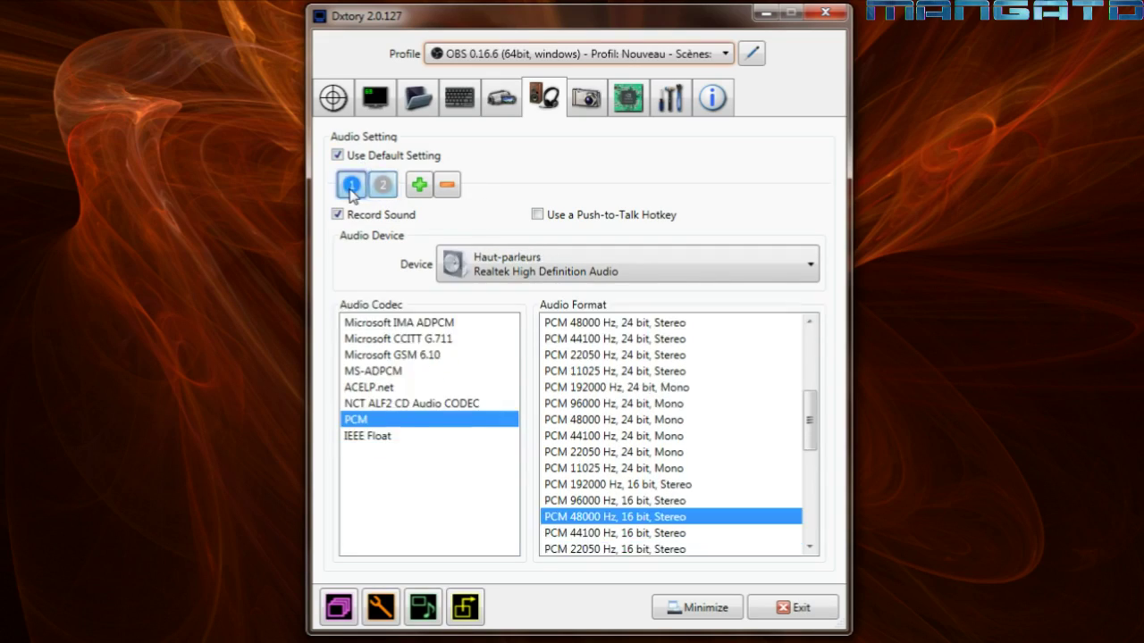
{"action": "left_click", "coordinate": [469, 260]}
{"action": "left_click", "coordinate": [469, 260]}
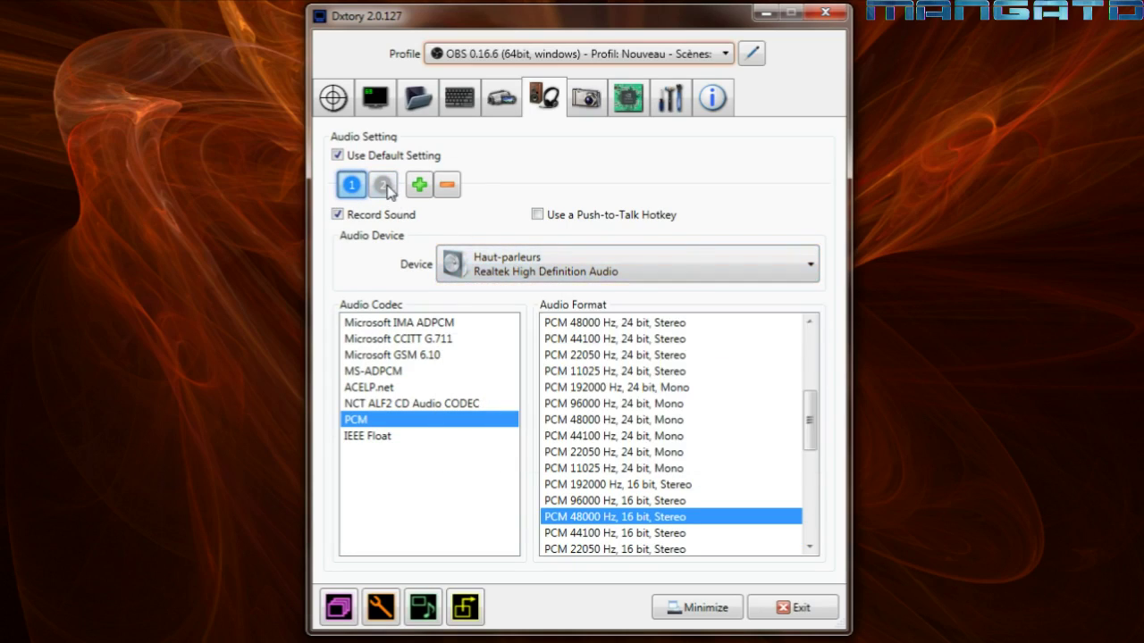
{"action": "left_click", "coordinate": [384, 185]}
{"action": "left_click", "coordinate": [496, 260]}
{"action": "left_click", "coordinate": [498, 261]}
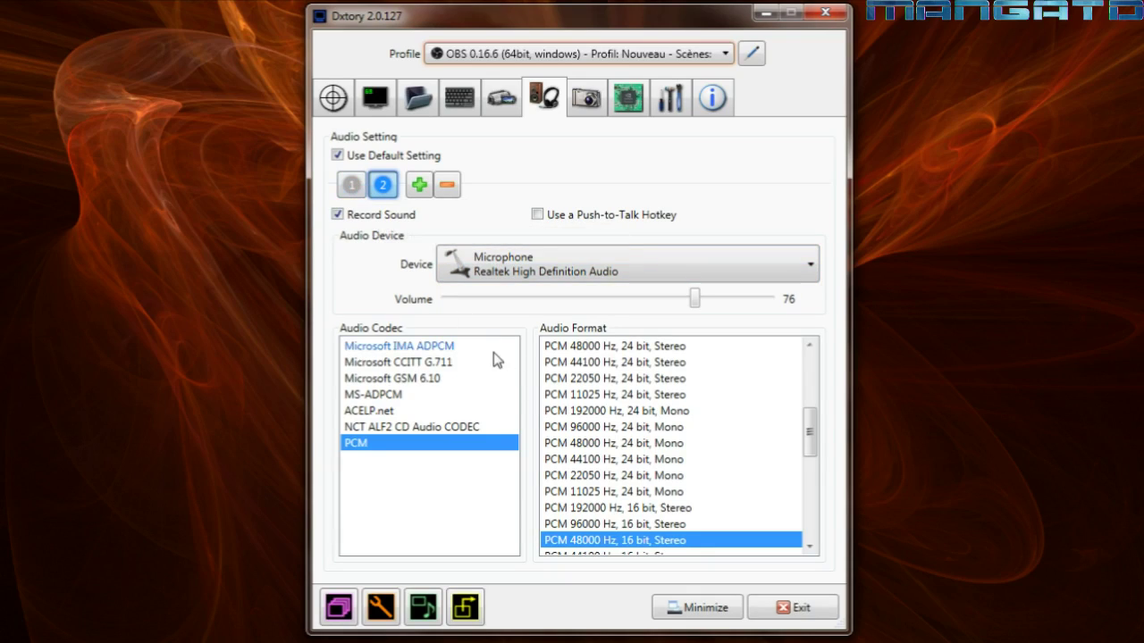
{"action": "left_click", "coordinate": [352, 185]}
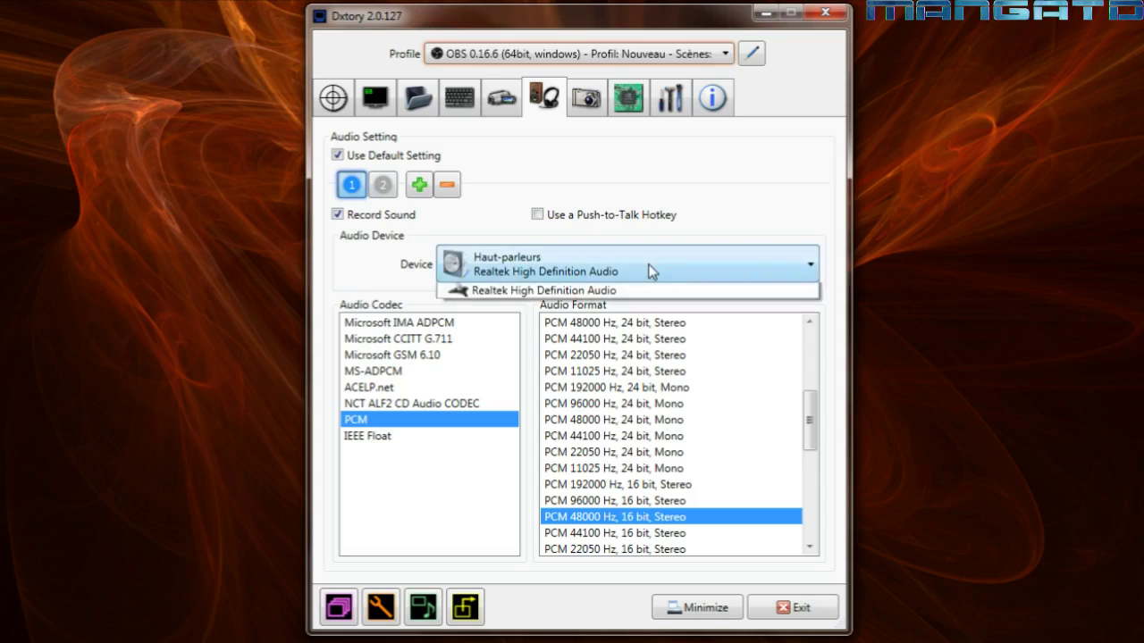
Compare the speaker stream with the microphone stream by alternating between audio streams 1 and 2
{"action": "left_click", "coordinate": [382, 186]}
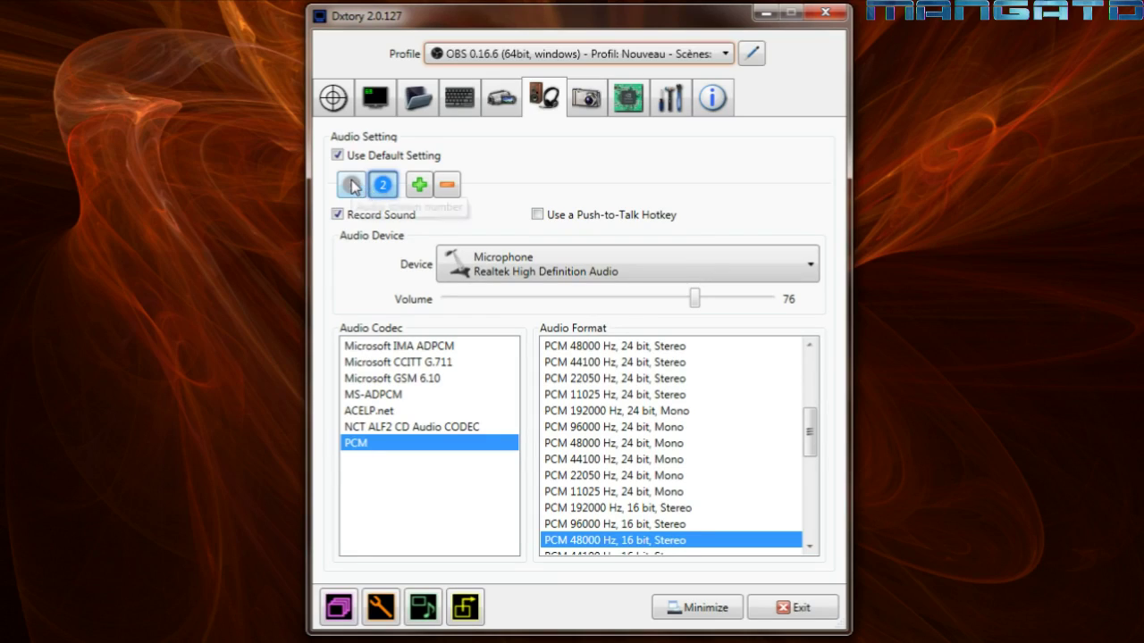
{"action": "left_click", "coordinate": [353, 186]}
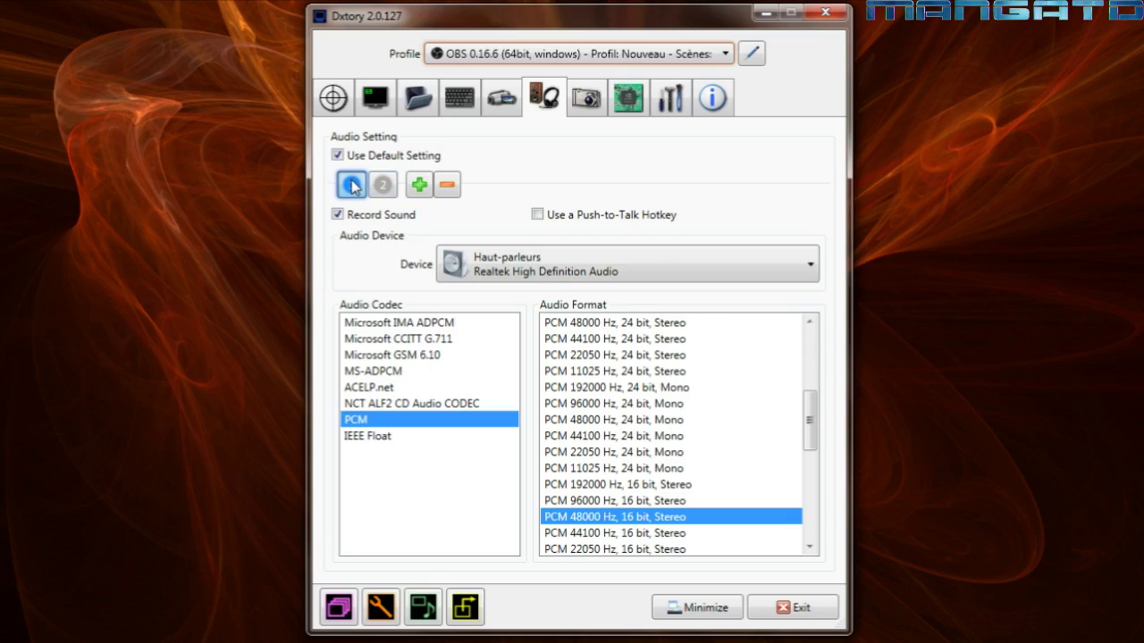
{"action": "left_click", "coordinate": [382, 187]}
{"action": "left_click", "coordinate": [356, 185]}
{"action": "left_click", "coordinate": [382, 186]}
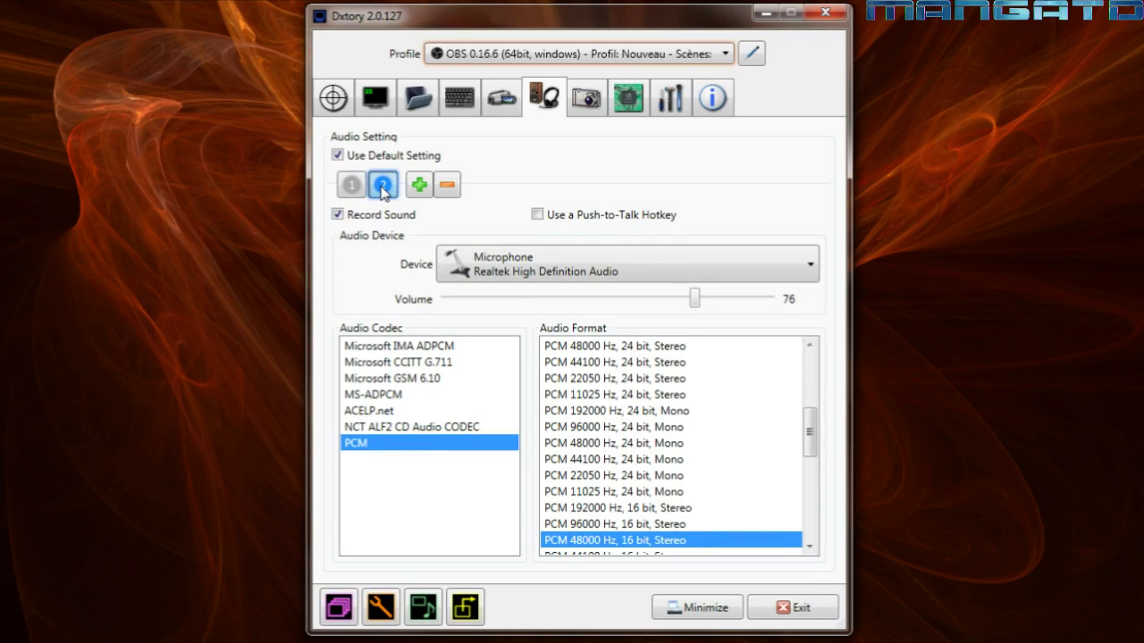
{"action": "left_click", "coordinate": [352, 186]}
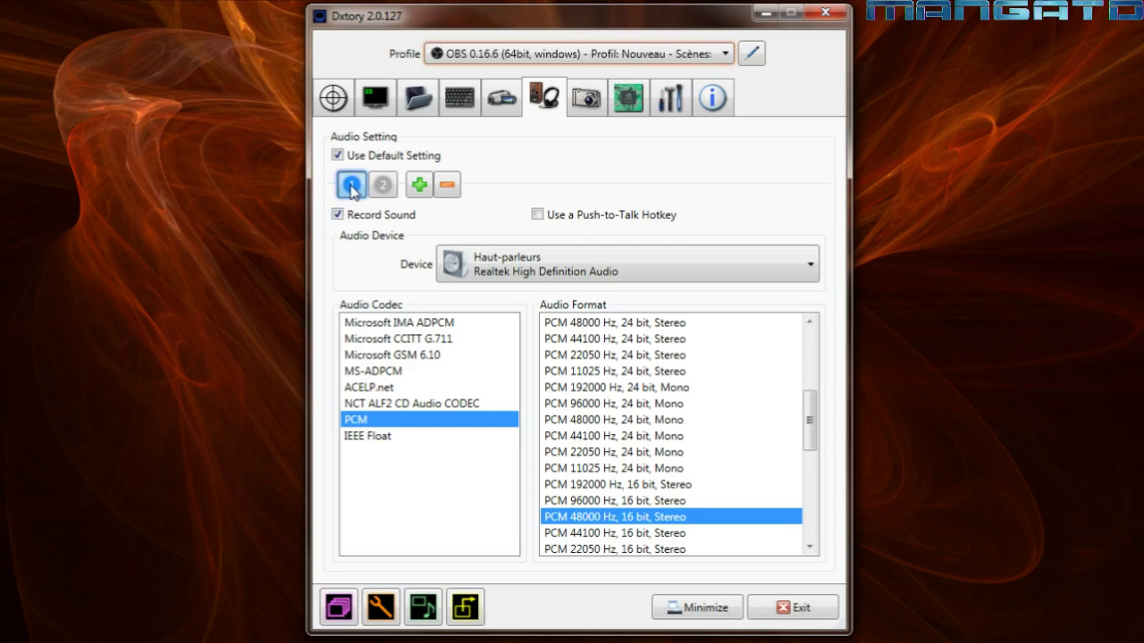
{"action": "left_click", "coordinate": [383, 185]}
{"action": "left_click", "coordinate": [359, 186]}
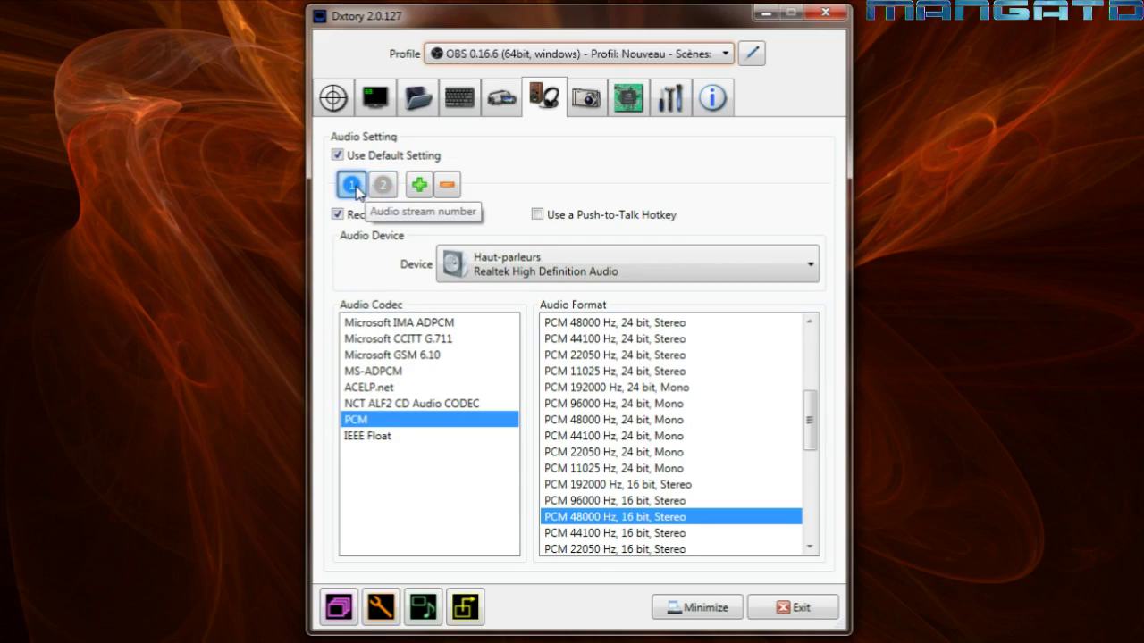
{"action": "left_click", "coordinate": [379, 186]}
{"action": "left_click", "coordinate": [352, 186]}
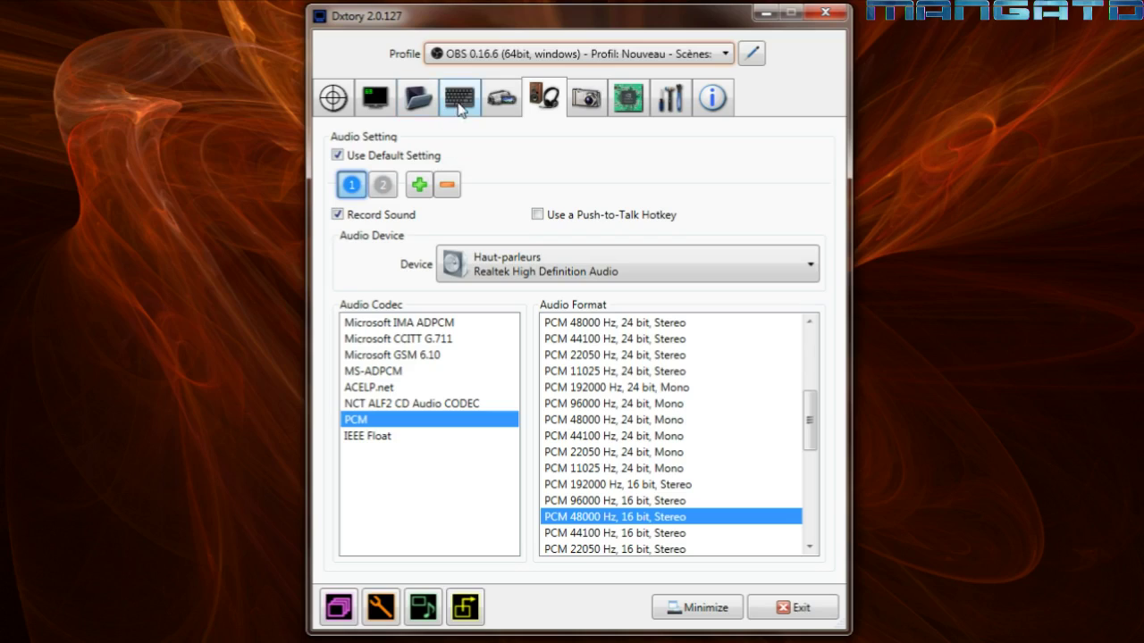
Check the average bitrate in the x264vfw codec configuration and close it without changes
{"action": "left_click", "coordinate": [500, 101]}
{"action": "left_click", "coordinate": [625, 198]}
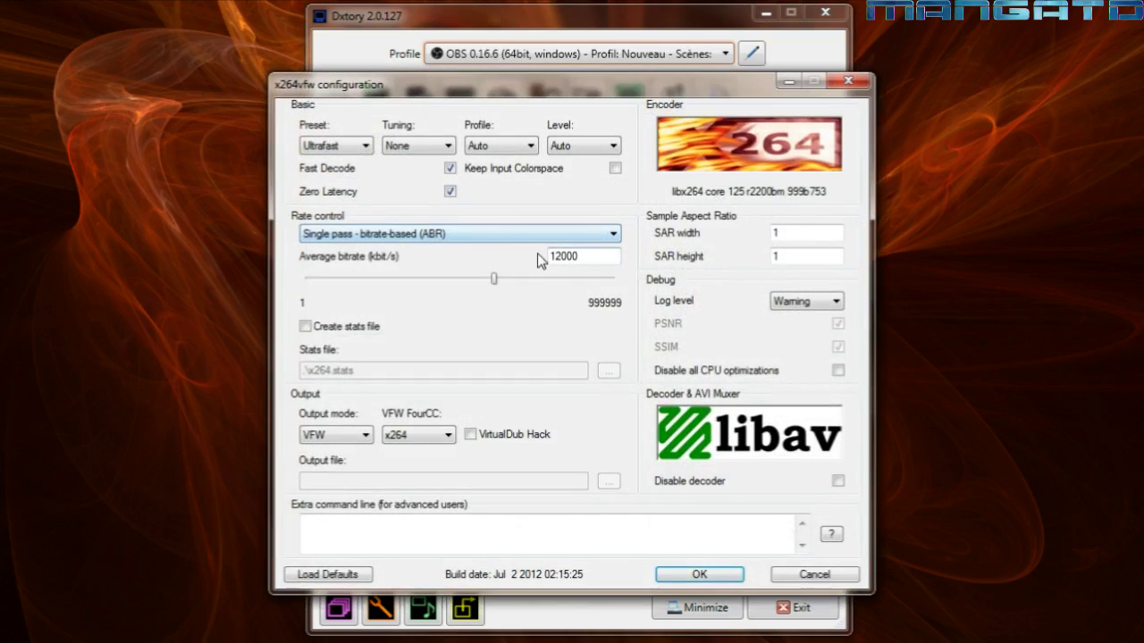
{"action": "double_click", "coordinate": [589, 256]}
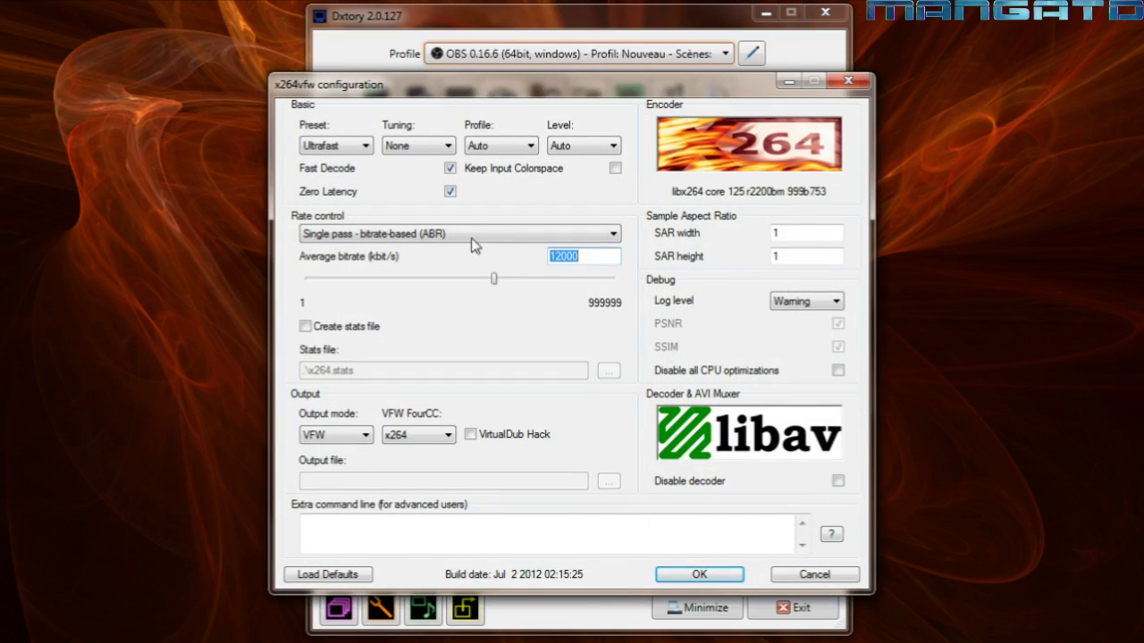
{"action": "left_click", "coordinate": [851, 84]}
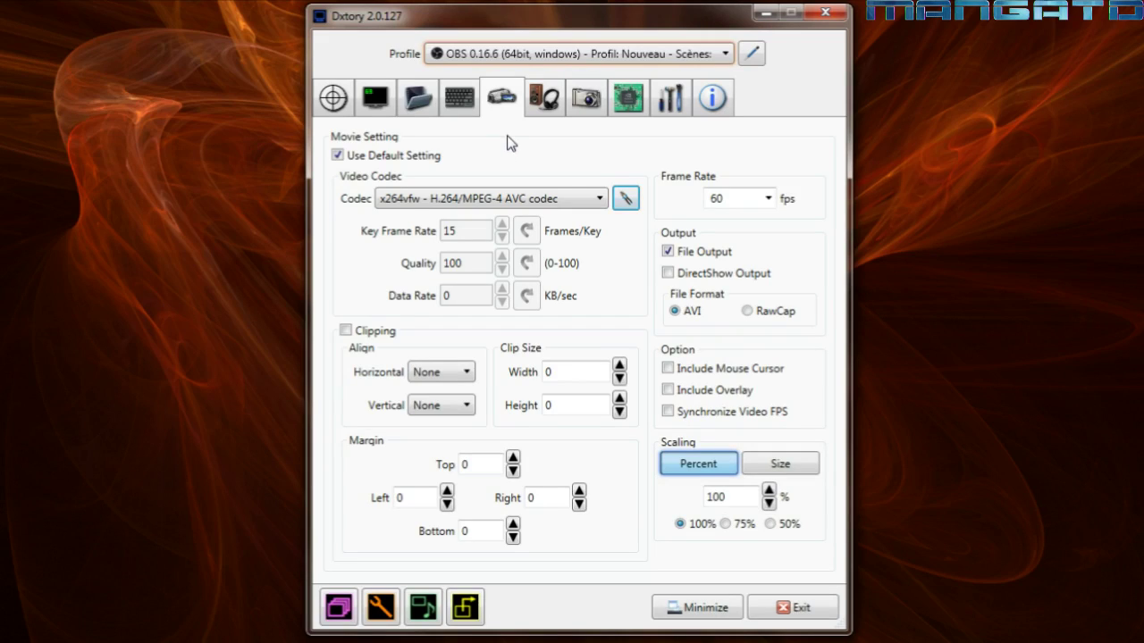
Return to the audio settings and check the device choices for the speaker and microphone streams
{"action": "left_click", "coordinate": [543, 96]}
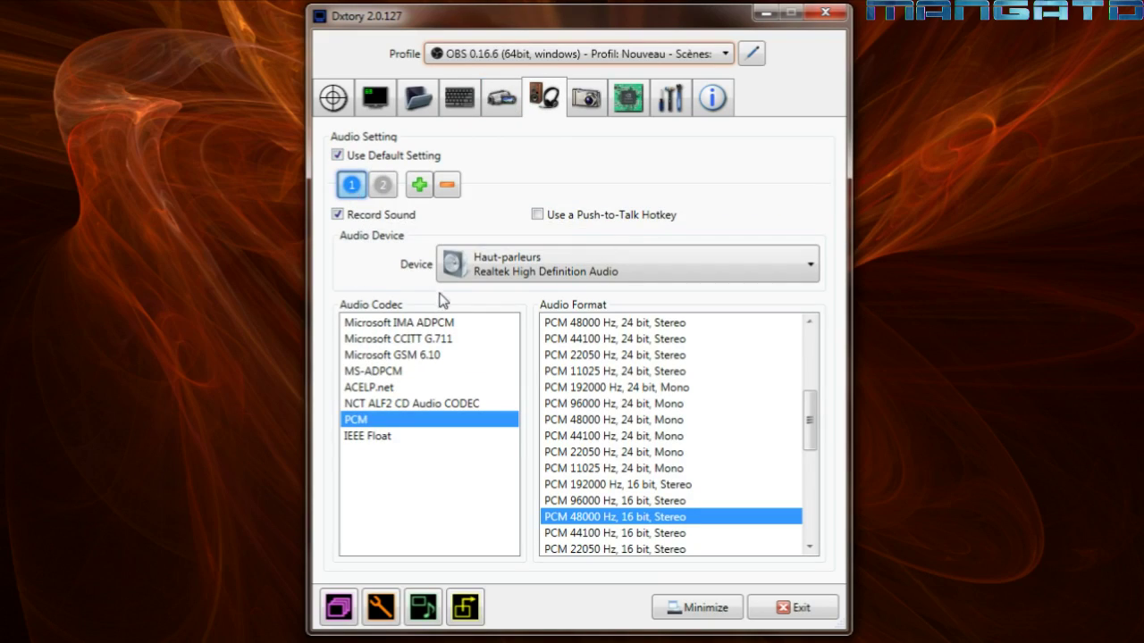
{"action": "left_click", "coordinate": [480, 265]}
{"action": "left_click", "coordinate": [511, 268]}
{"action": "left_click", "coordinate": [385, 186]}
{"action": "left_click", "coordinate": [497, 267]}
{"action": "left_click", "coordinate": [499, 266]}
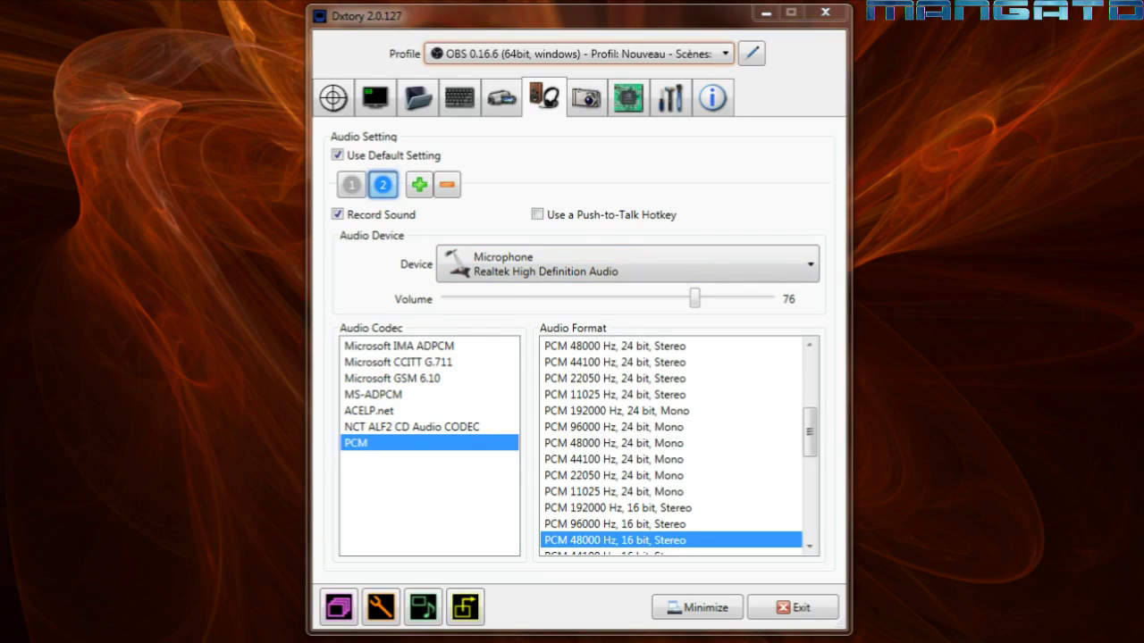
Place the Windows volume mixer beside the Dxtory window and examine the per-application volume levels
{"action": "left_click_drag", "start_coordinate": [206, 402], "coordinate": [236, 329]}
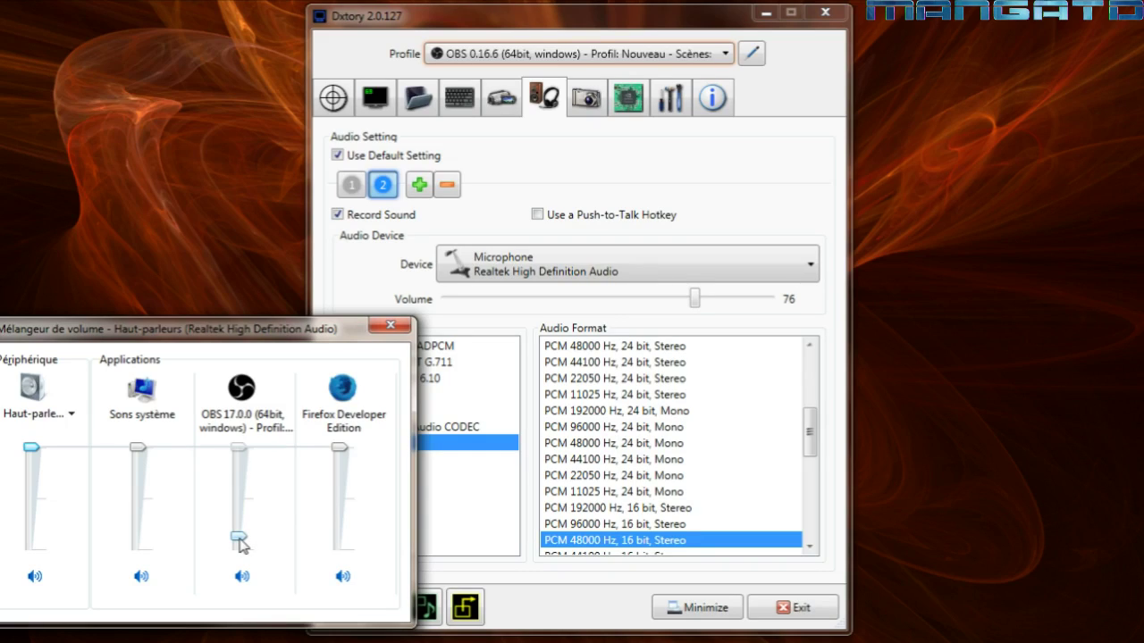
{"action": "mouse_move", "coordinate": [184, 330]}
{"action": "left_mouse_down"}
{"action": "mouse_move", "coordinate": [157, 389]}
{"action": "mouse_move", "coordinate": [171, 343]}
{"action": "left_mouse_up"}
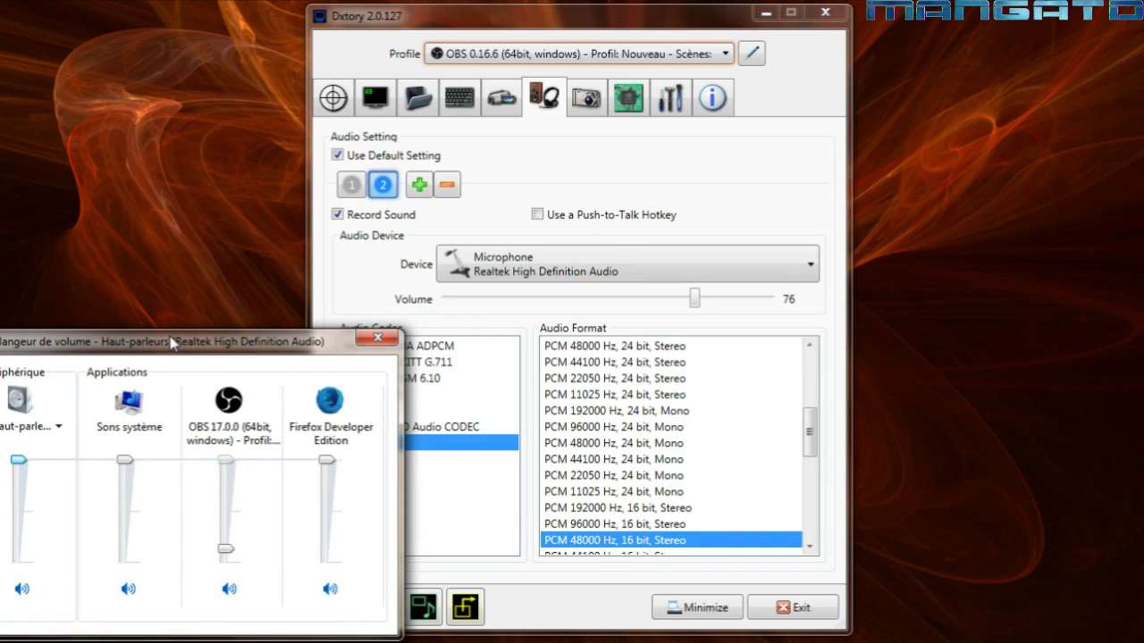
Bring Dxtory back to the front and compare its two audio streams alongside the volume mixer
{"action": "left_click", "coordinate": [625, 27]}
{"action": "left_click", "coordinate": [351, 185]}
{"action": "left_click", "coordinate": [383, 185]}
{"action": "left_click", "coordinate": [351, 184]}
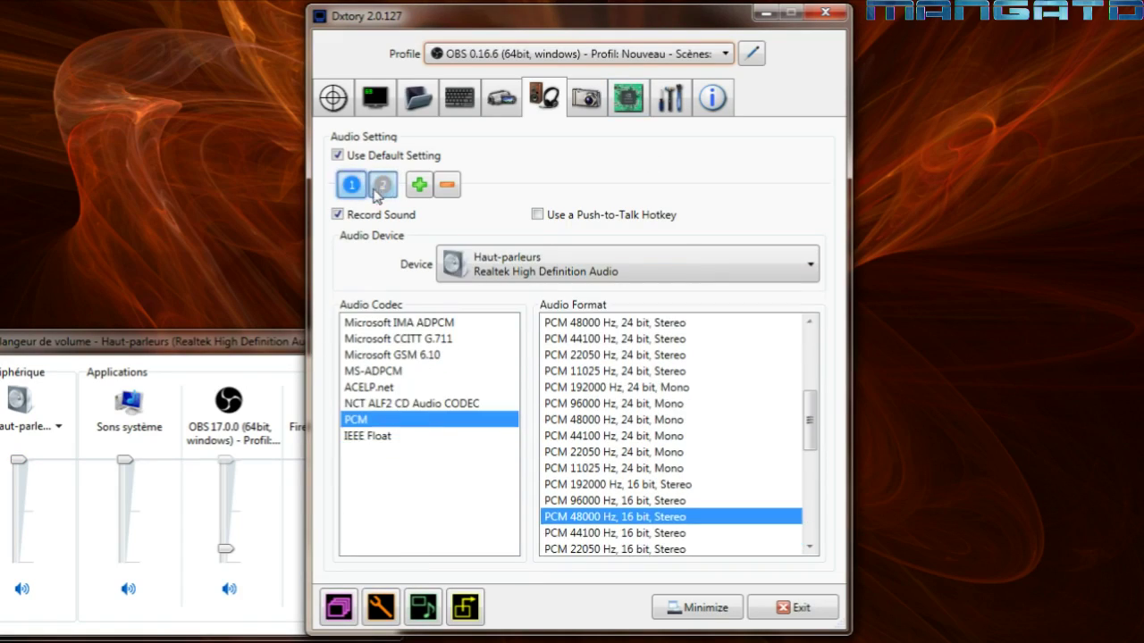
{"action": "left_click", "coordinate": [382, 185]}
{"action": "left_click", "coordinate": [351, 185]}
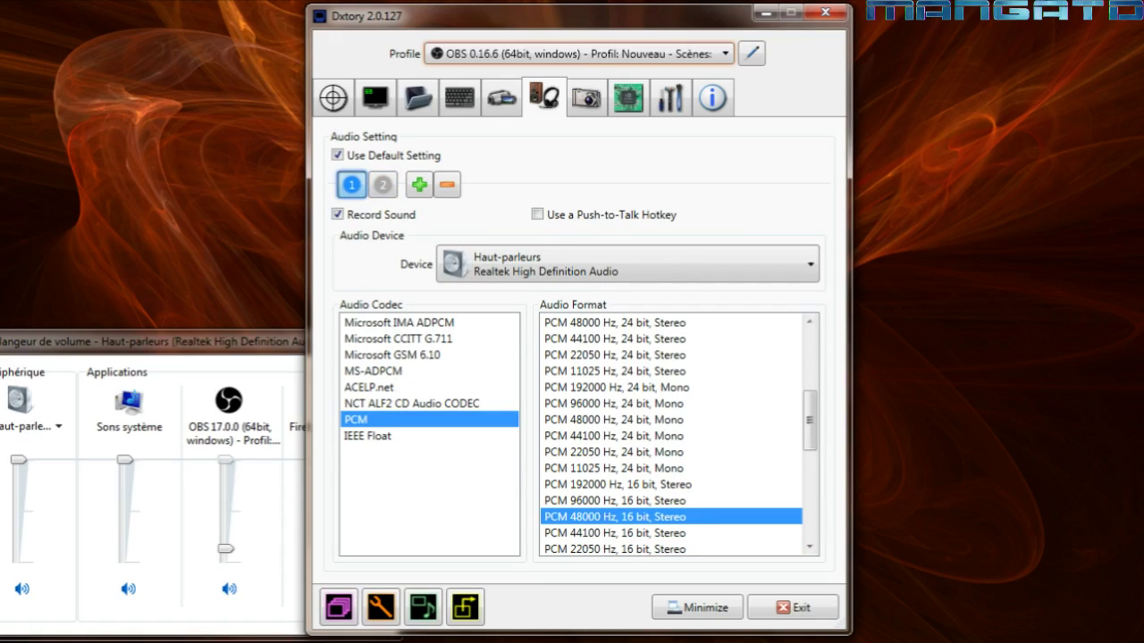
Check the OBS and Firefox volumes in the mixer, and return to Dxtory's speaker audio stream
{"action": "mouse_move", "coordinate": [80, 348]}
{"action": "left_mouse_down"}
{"action": "mouse_move", "coordinate": [57, 364]}
{"action": "mouse_move", "coordinate": [77, 355]}
{"action": "left_mouse_up"}
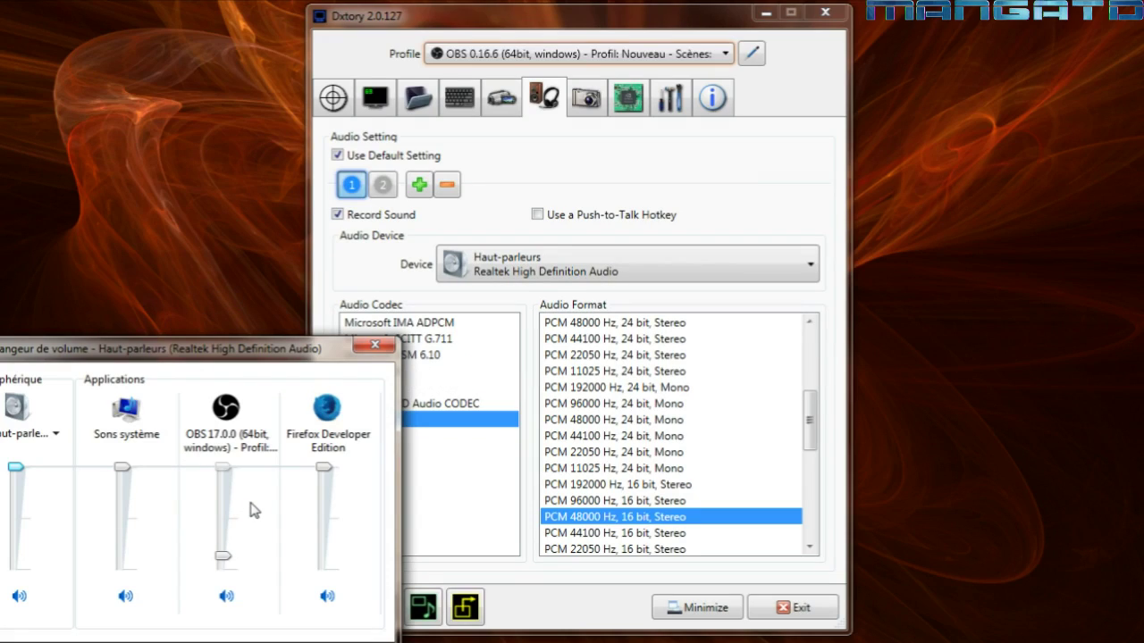
{"action": "left_click", "coordinate": [765, 219]}
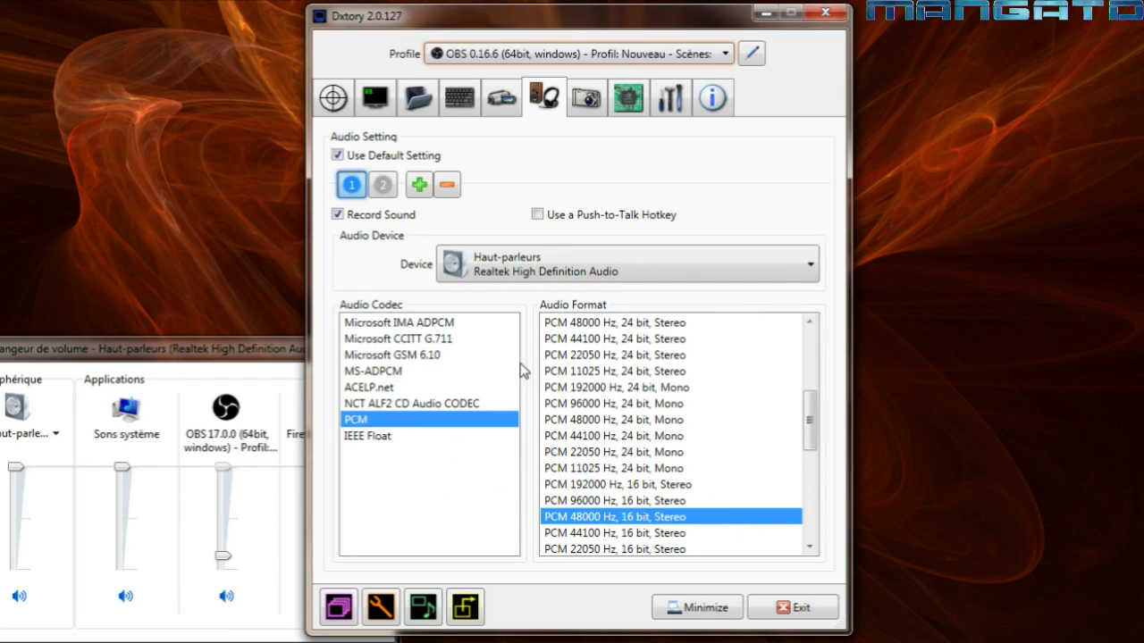
{"action": "left_click", "coordinate": [381, 185]}
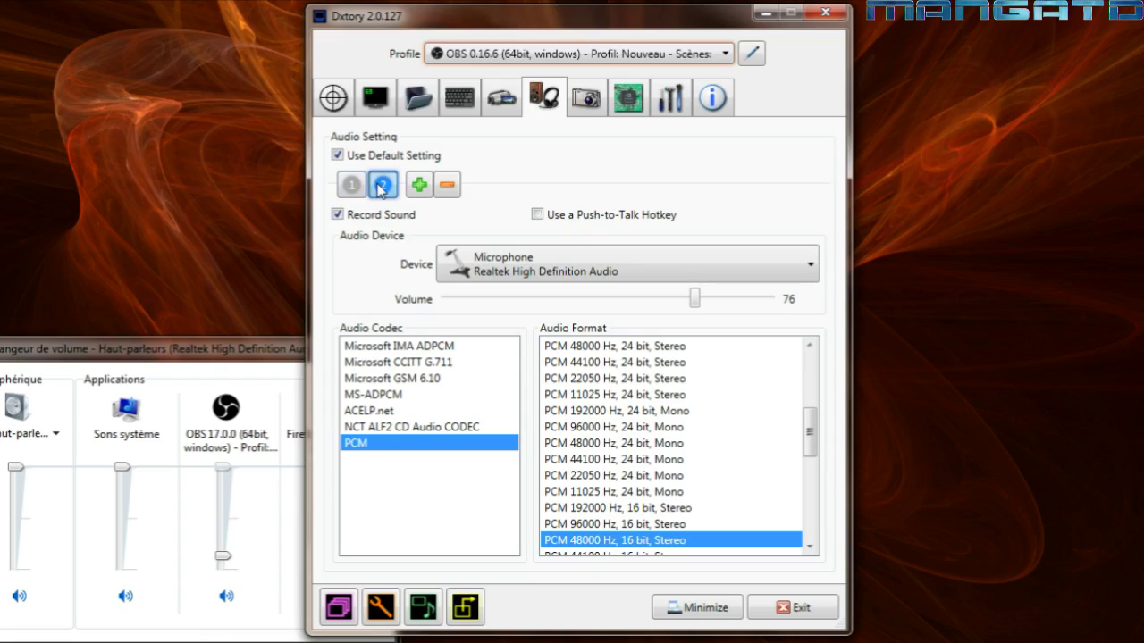
{"action": "left_click", "coordinate": [350, 185]}
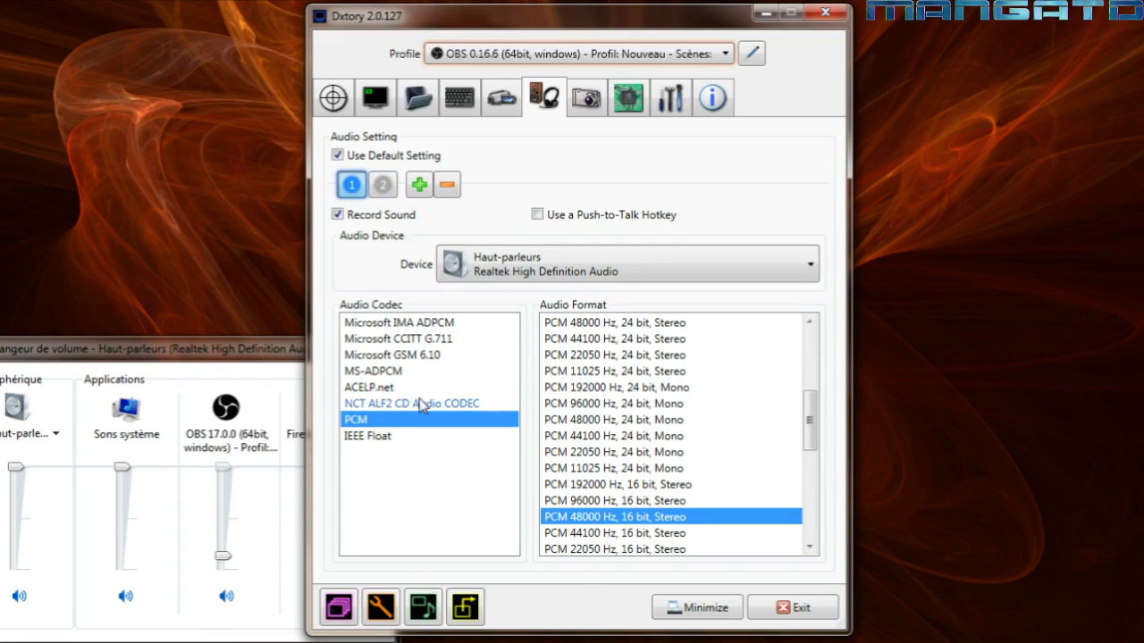
Look over the RawCapConv, AVIFix and AVIMux tools, closing each one without processing any files
{"action": "left_click", "coordinate": [339, 611]}
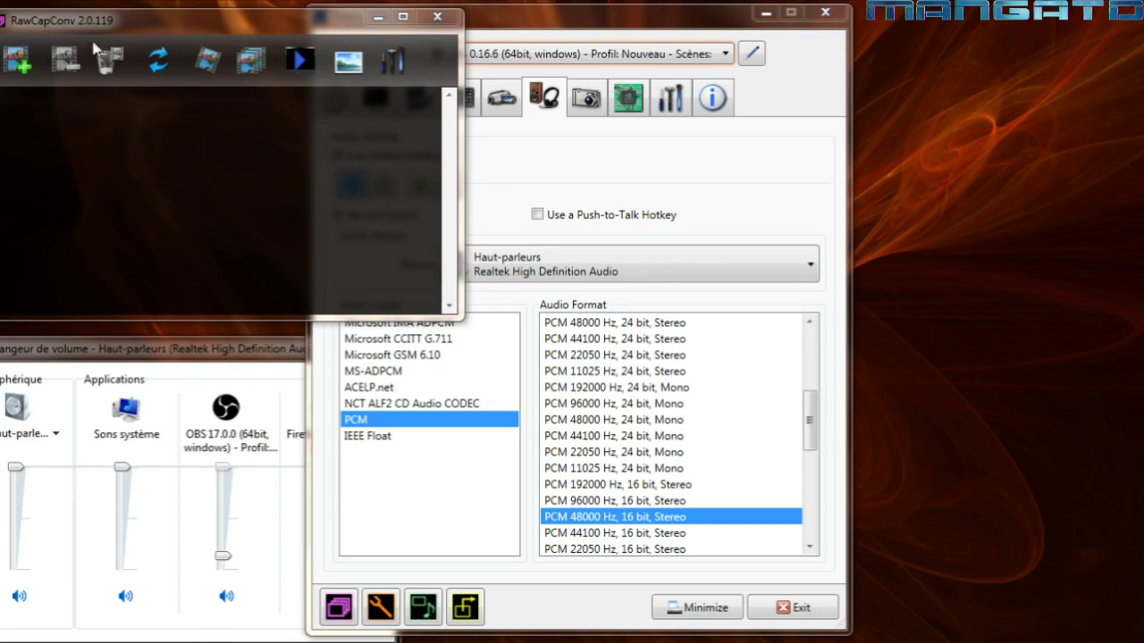
{"action": "left_click_drag", "start_coordinate": [104, 25], "coordinate": [74, 13]}
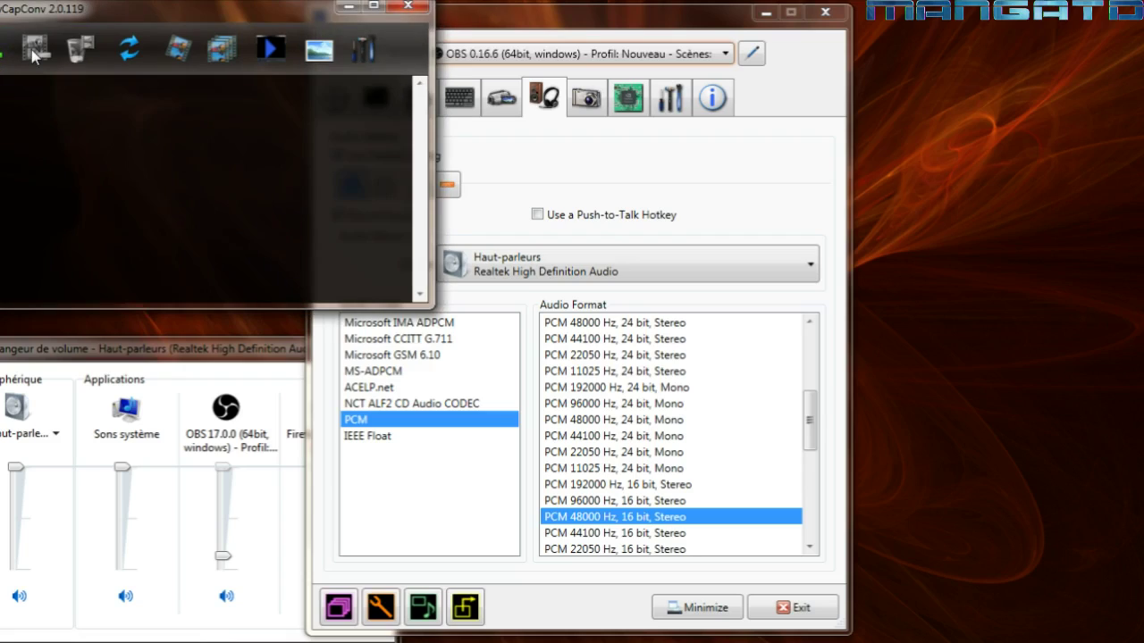
{"action": "left_click", "coordinate": [402, 11]}
{"action": "left_click", "coordinate": [380, 608]}
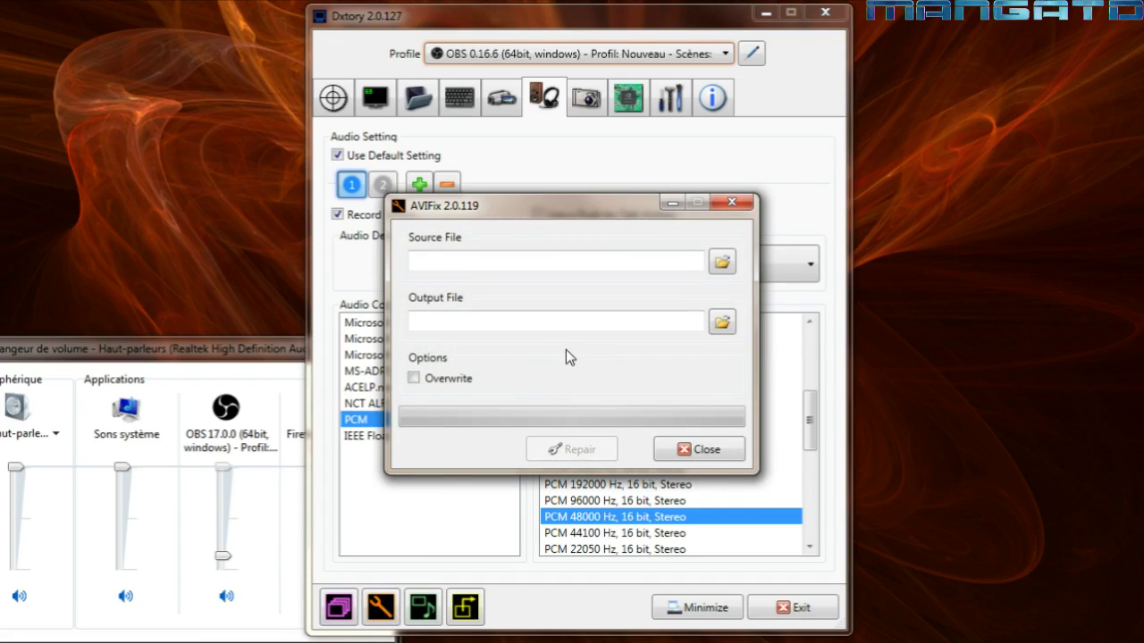
{"action": "left_click", "coordinate": [731, 204]}
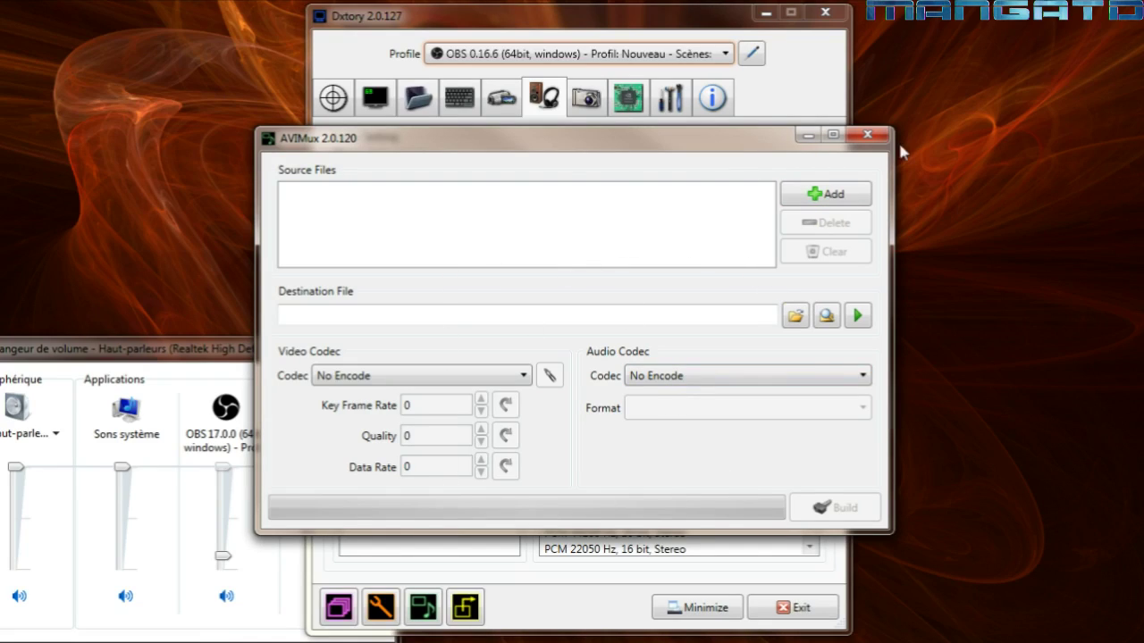
{"action": "left_click", "coordinate": [866, 134]}
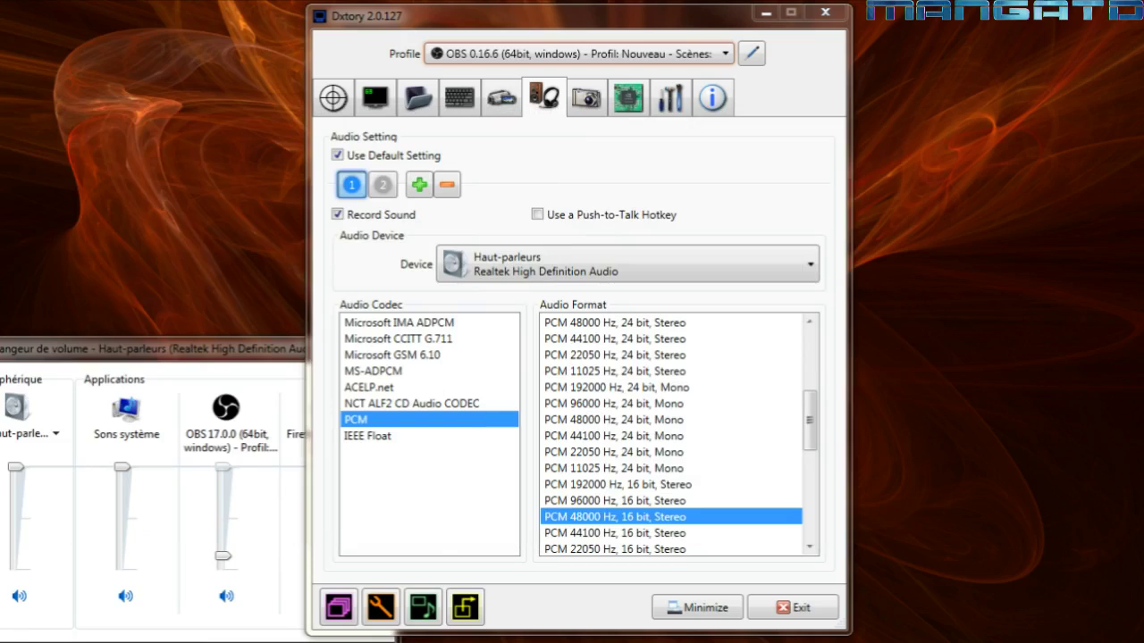
Open the Dxtory Video Setting tool and look through the resolution presets available for Output1
{"action": "left_click", "coordinate": [470, 613]}
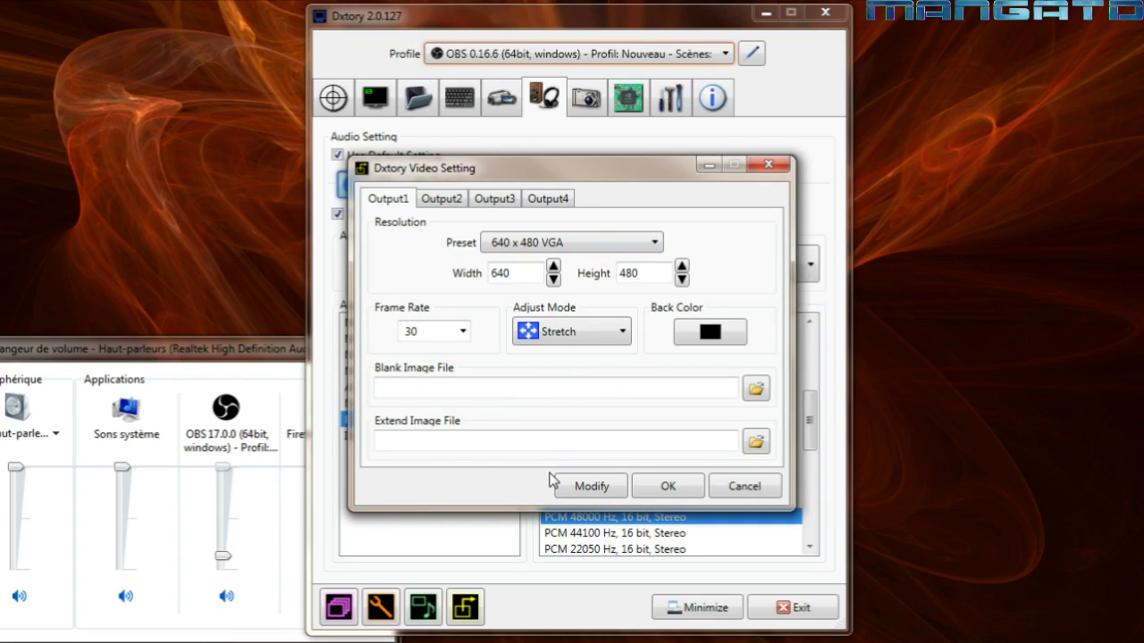
{"action": "left_click_drag", "start_coordinate": [556, 172], "coordinate": [592, 151]}
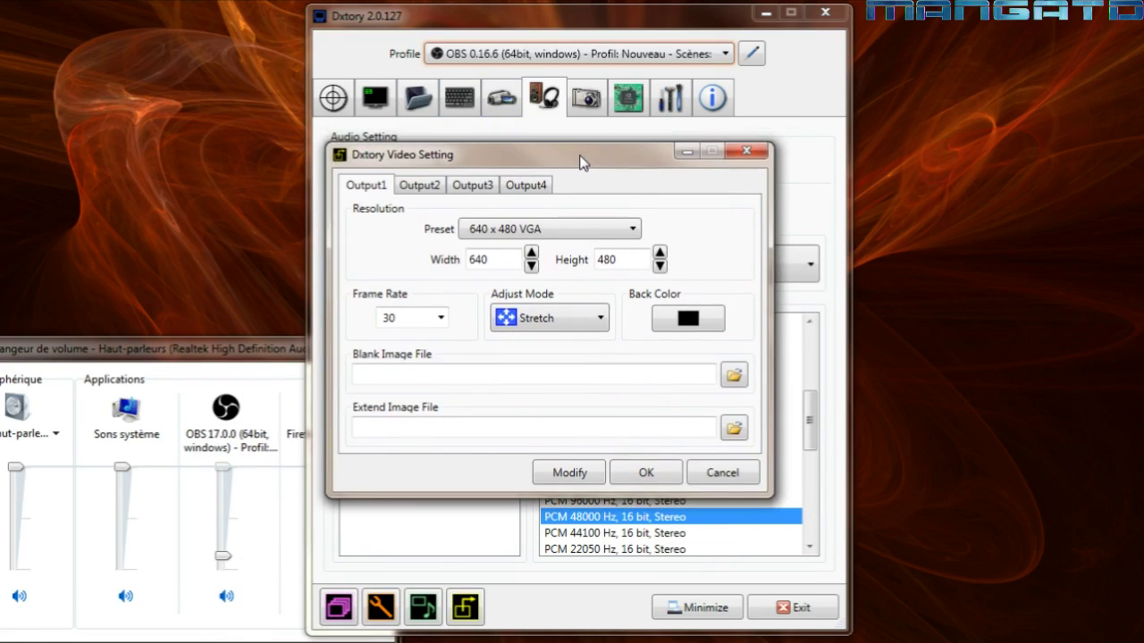
{"action": "left_click", "coordinate": [602, 229]}
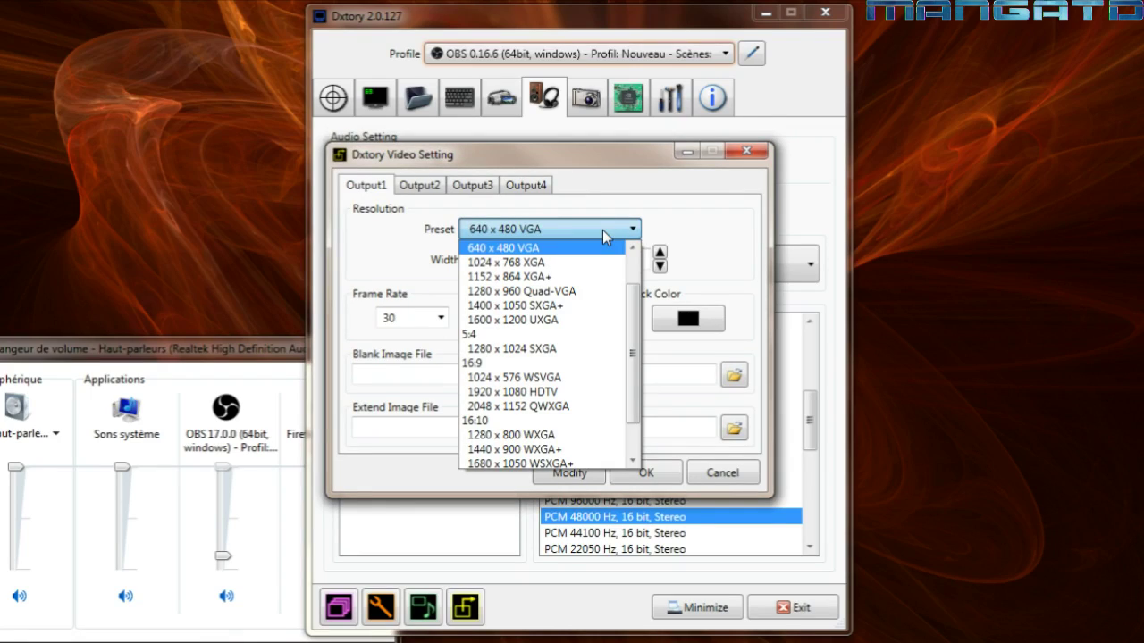
{"action": "left_click", "coordinate": [602, 230]}
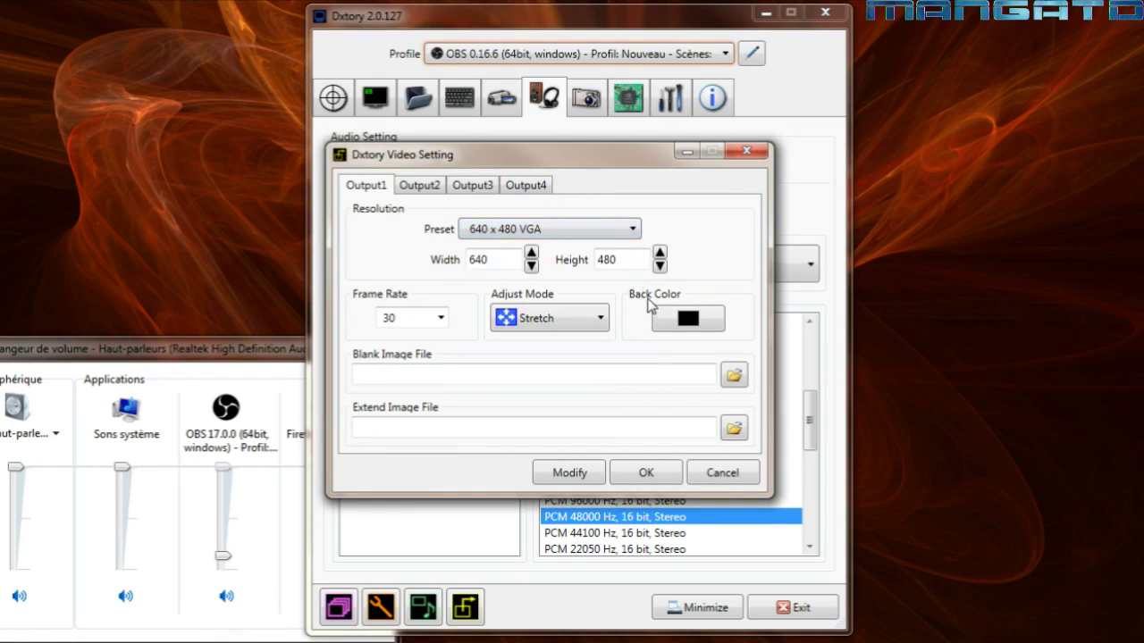
{"action": "left_click", "coordinate": [636, 230]}
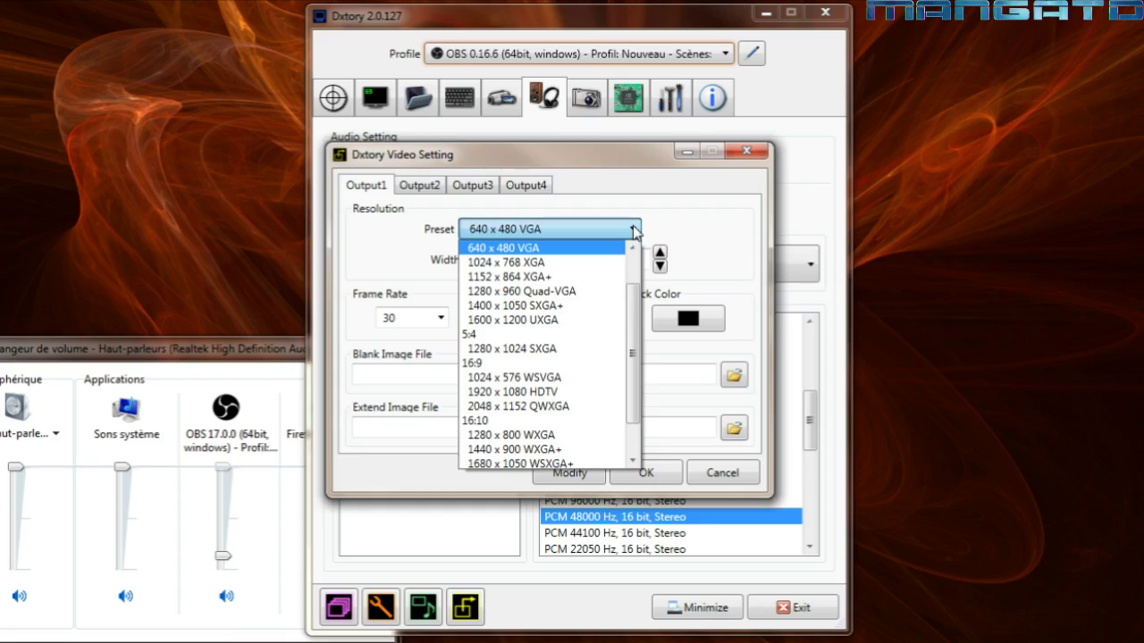
{"action": "scroll", "coordinate": [633, 393], "scroll_direction": "down", "scroll_amount": 3}
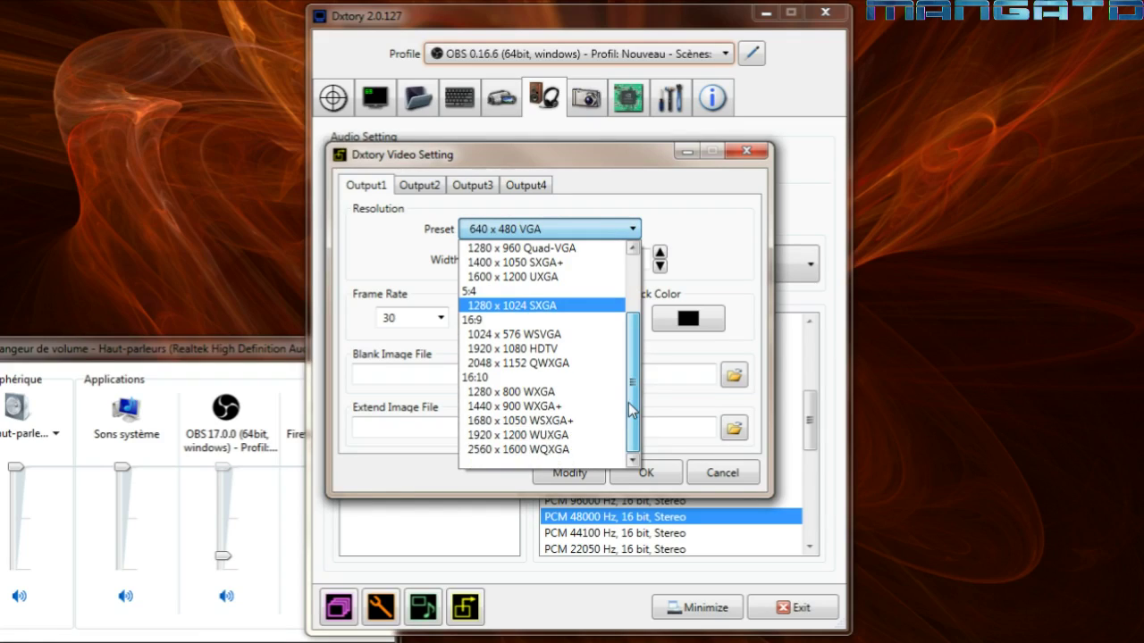
{"action": "scroll", "coordinate": [631, 402], "scroll_direction": "up", "scroll_amount": 2}
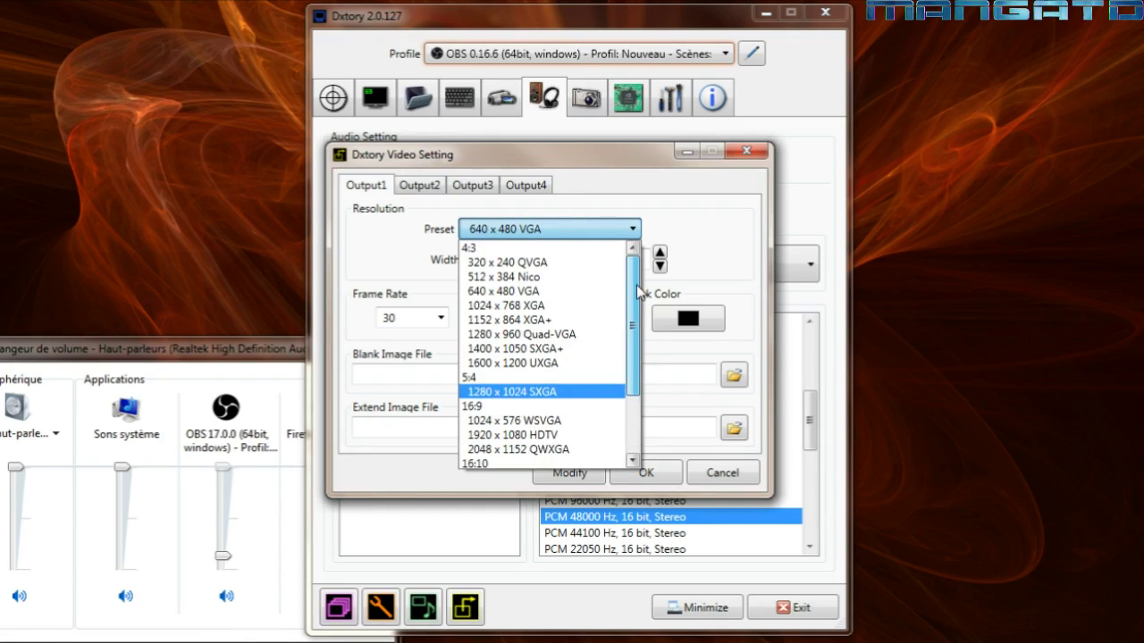
{"action": "scroll", "coordinate": [625, 397], "scroll_direction": "down", "scroll_amount": 2}
{"action": "scroll", "coordinate": [625, 398], "scroll_direction": "up", "scroll_amount": 2}
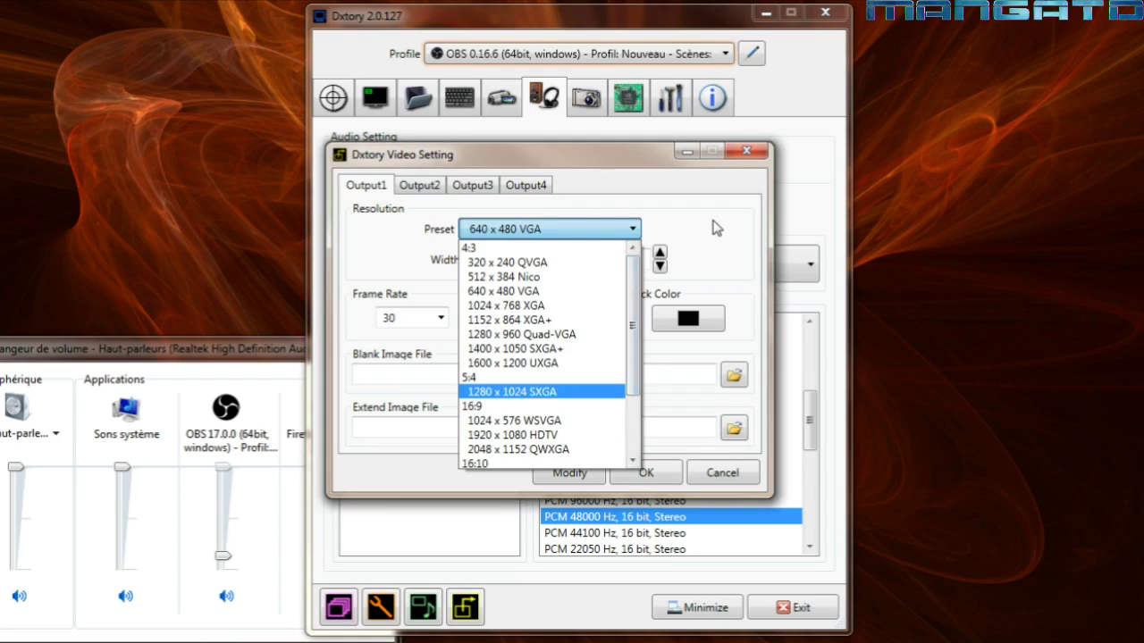
Look over the other video output configurations, return to Output1, and close the Dxtory Video Setting window
{"action": "left_click", "coordinate": [548, 196]}
{"action": "left_click", "coordinate": [436, 189]}
{"action": "left_click", "coordinate": [378, 187]}
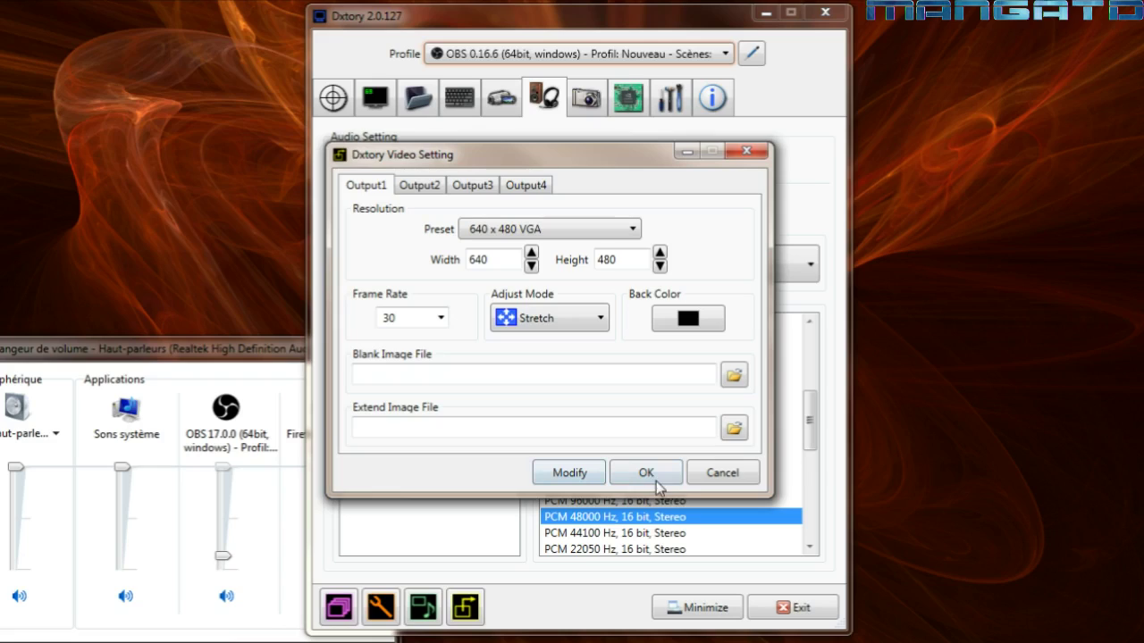
{"action": "left_click", "coordinate": [745, 152]}
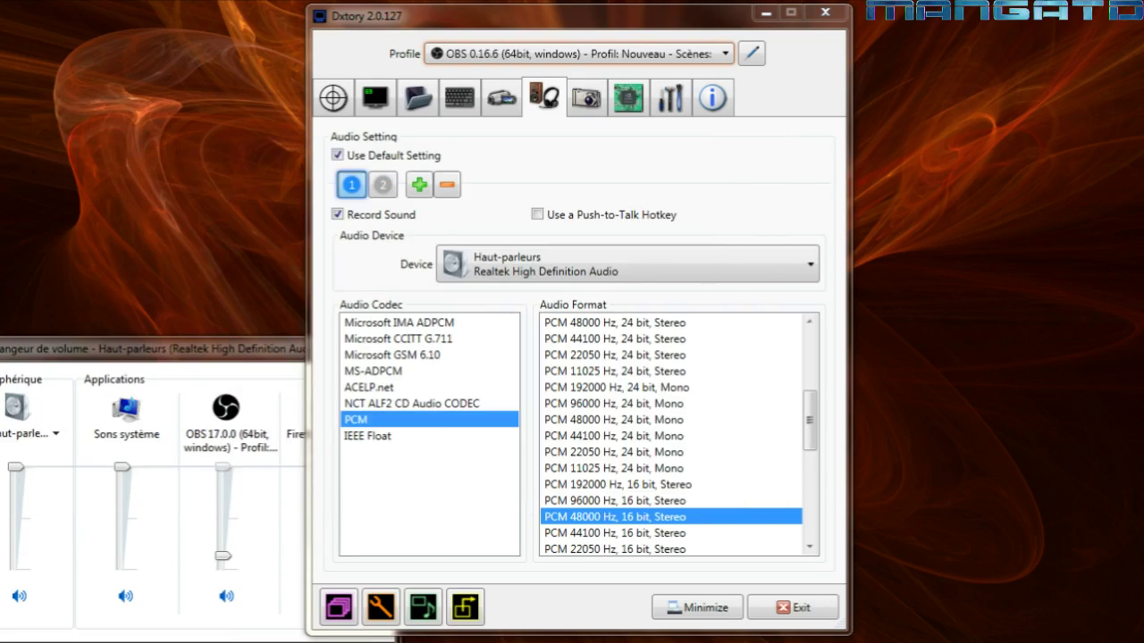
Review the screenshot settings and the list of available image file formats
{"action": "left_click", "coordinate": [586, 98]}
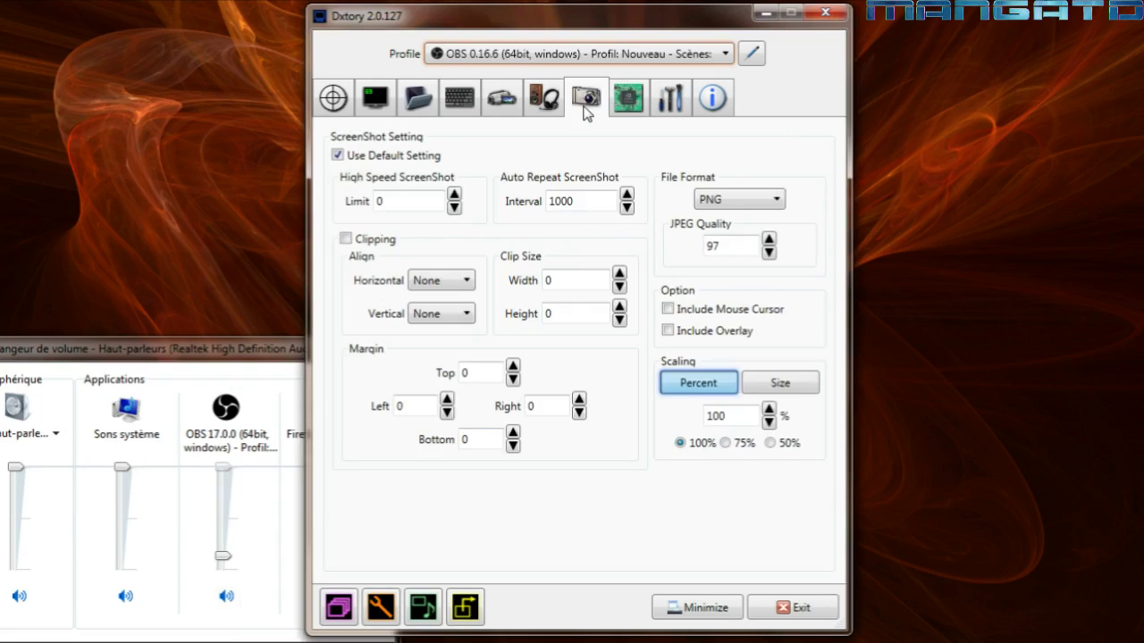
{"action": "left_click", "coordinate": [752, 198]}
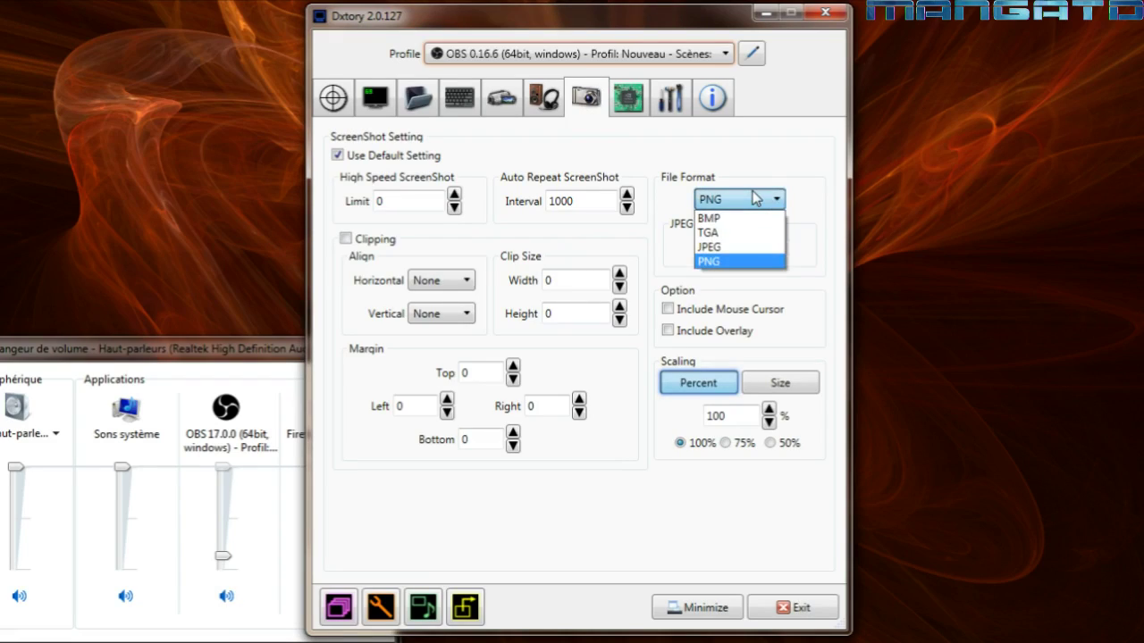
{"action": "left_click", "coordinate": [755, 198]}
Return to the movie settings by way of the hotkey and folder settings, and close the Windows volume mixer
{"action": "left_click", "coordinate": [460, 98]}
{"action": "left_click", "coordinate": [426, 94]}
{"action": "left_click", "coordinate": [456, 98]}
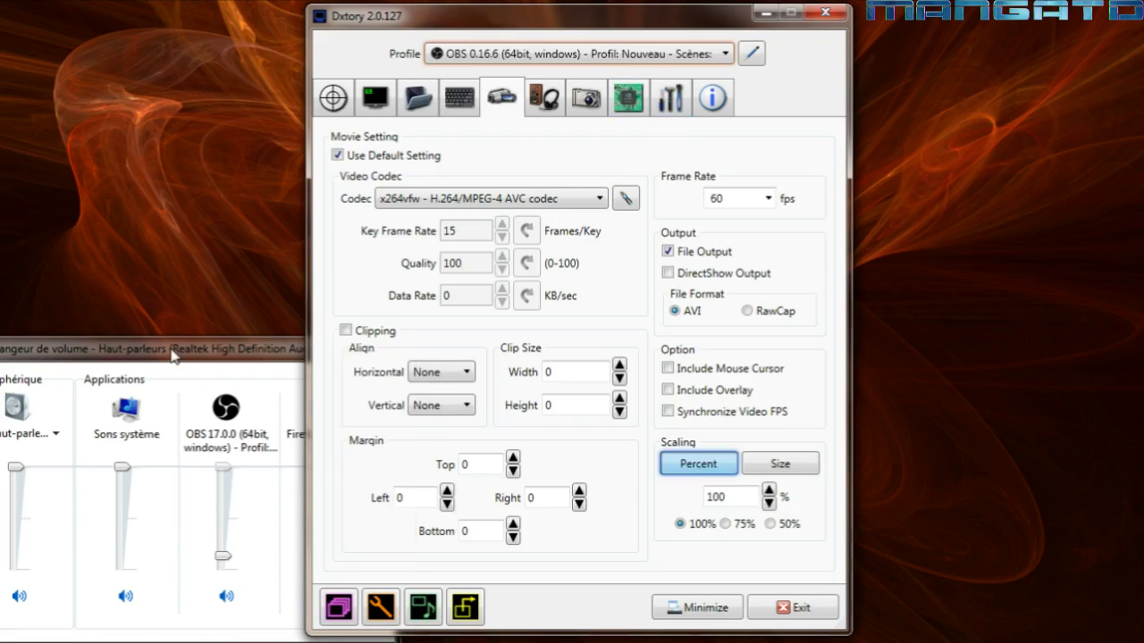
{"action": "left_click_drag", "start_coordinate": [172, 355], "coordinate": [162, 351]}
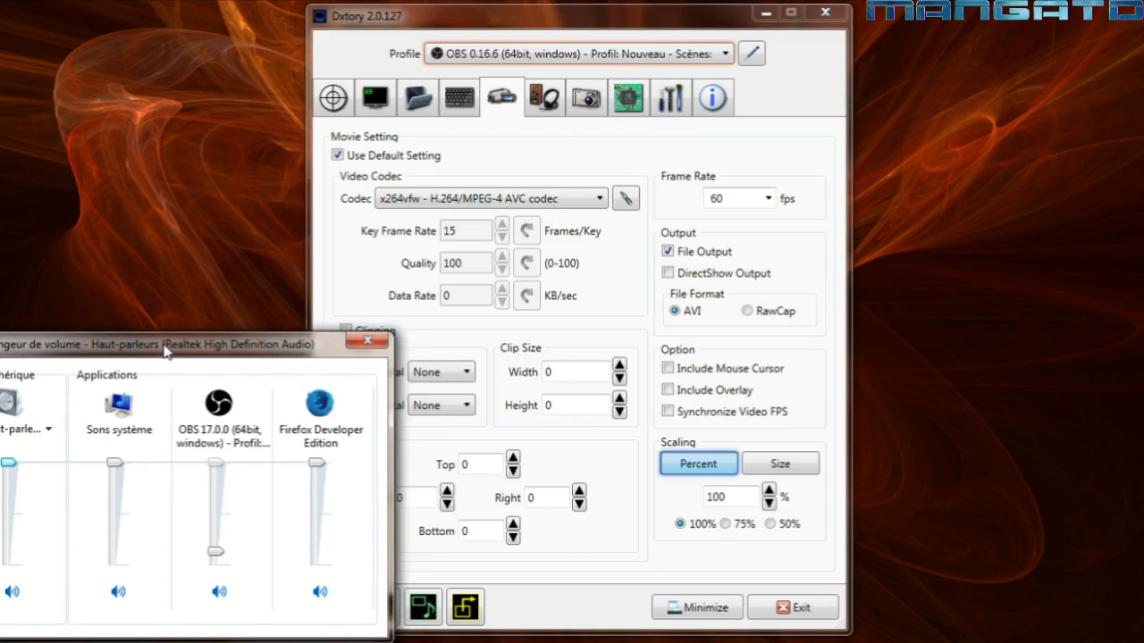
{"action": "left_click", "coordinate": [361, 341]}
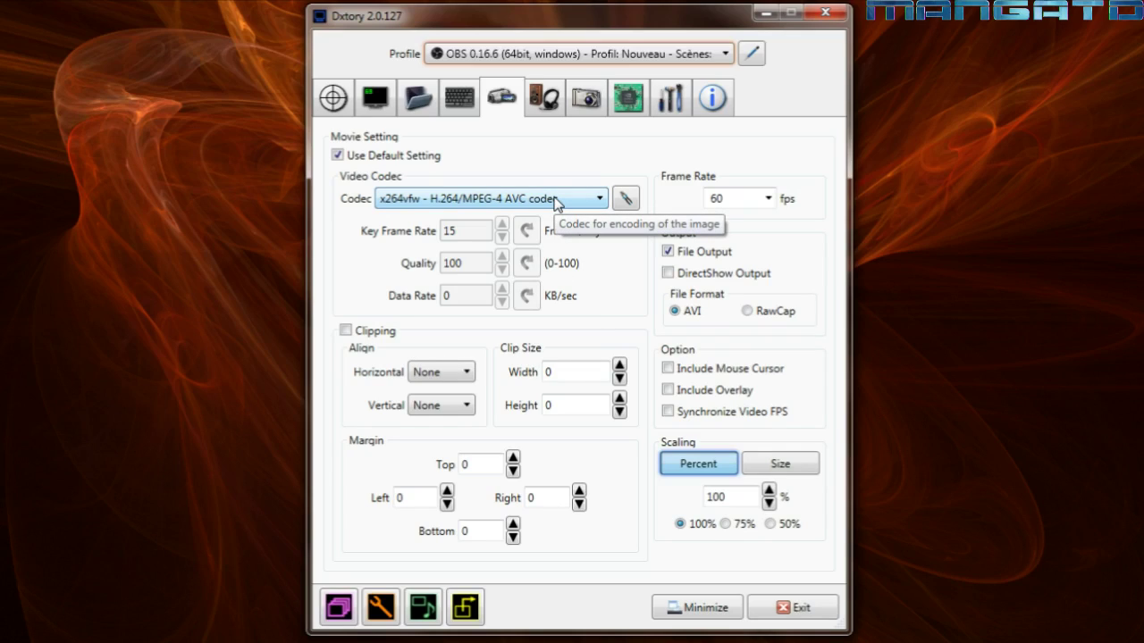
Check the average bitrate in the x264vfw codec configuration, dismiss it, and exit Dxtory
{"action": "left_click", "coordinate": [625, 198]}
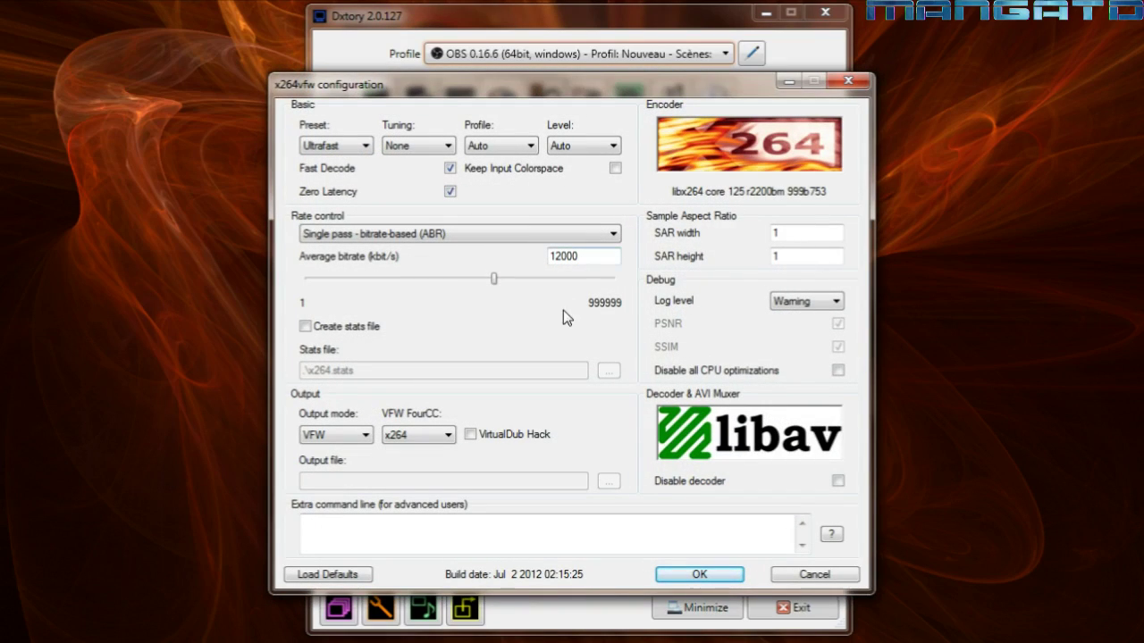
{"action": "double_click", "coordinate": [593, 258]}
{"action": "left_click", "coordinate": [594, 257]}
{"action": "left_click", "coordinate": [846, 83]}
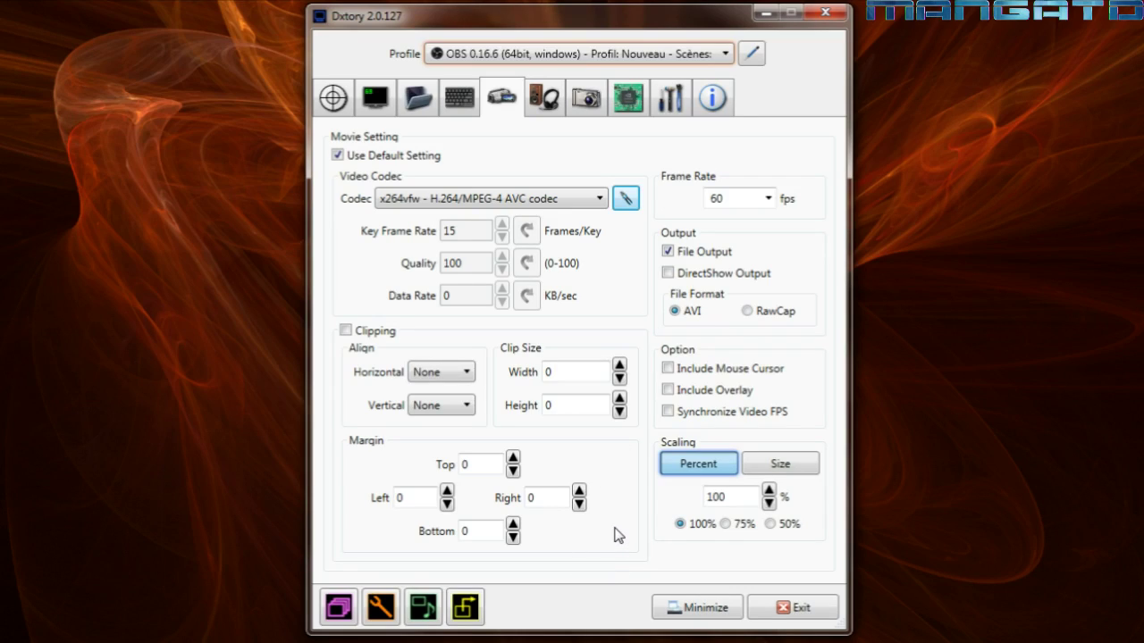
{"action": "left_click", "coordinate": [807, 608]}
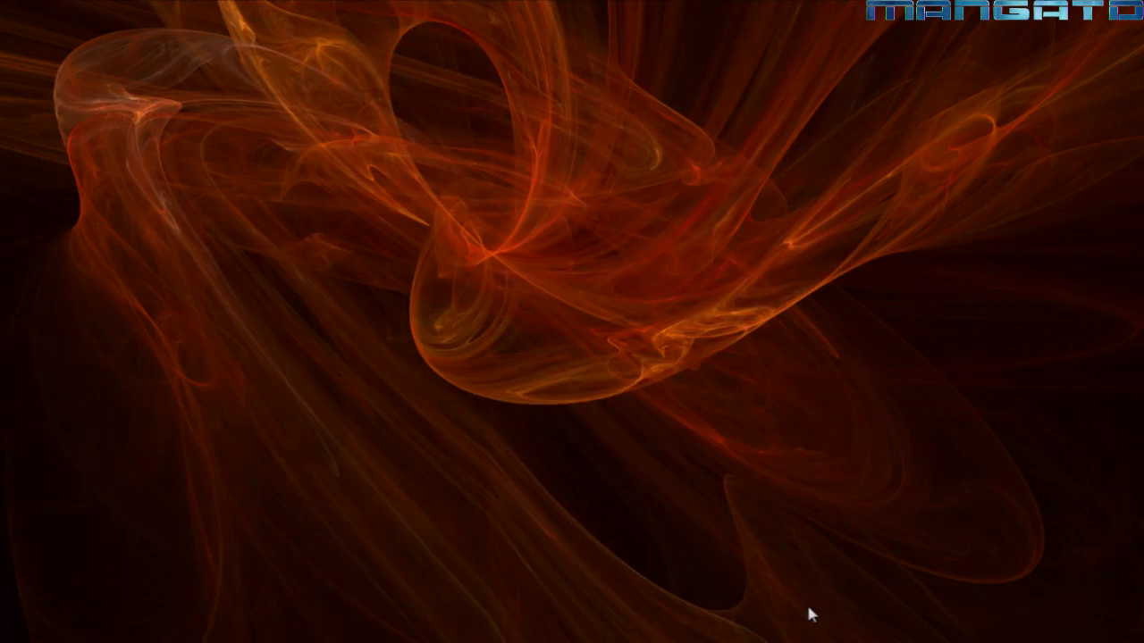